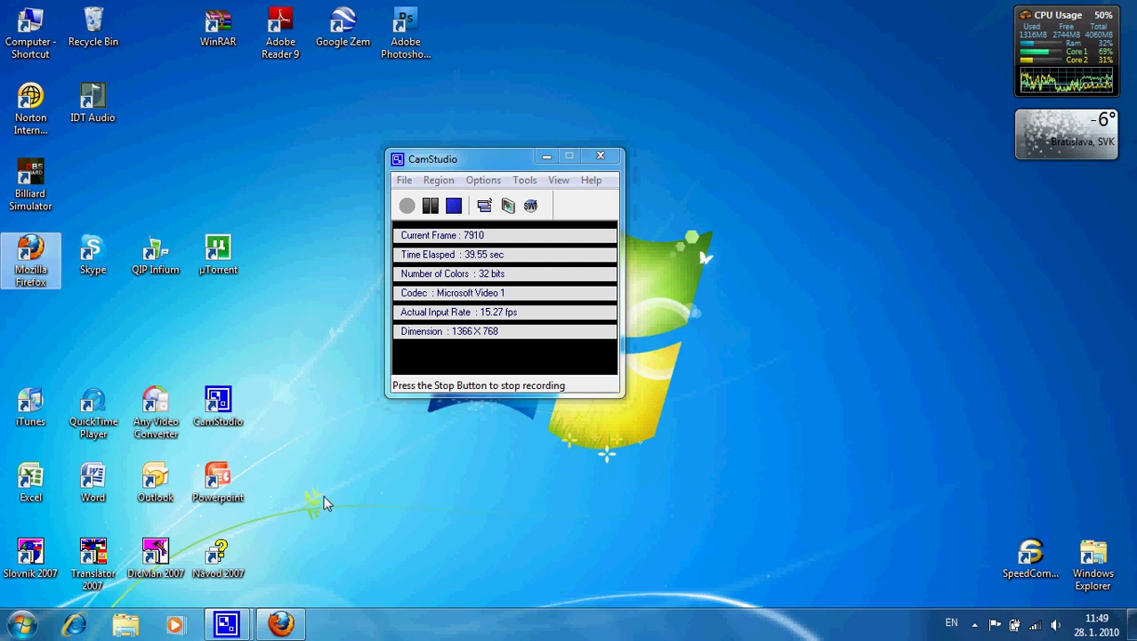
Restore the Facebook window and scroll through wall posts L down to A and back
{"action": "left_click", "coordinate": [281, 626]}
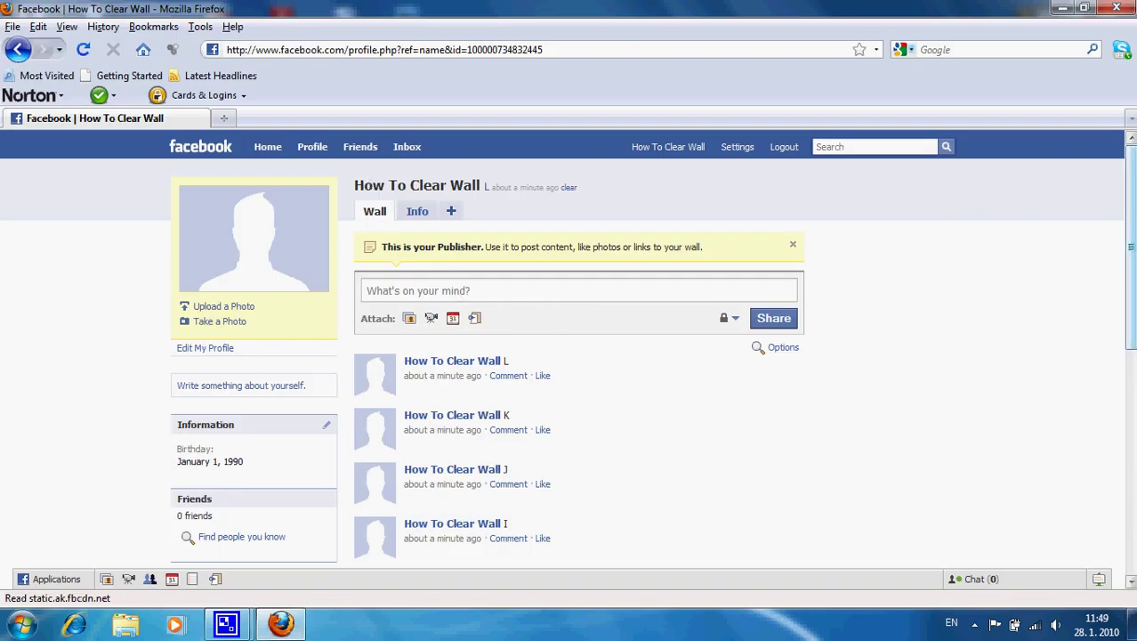
{"action": "scroll", "coordinate": [1068, 231], "scroll_direction": "down", "scroll_amount": 1}
{"action": "scroll", "coordinate": [699, 205], "scroll_direction": "up", "scroll_amount": 1}
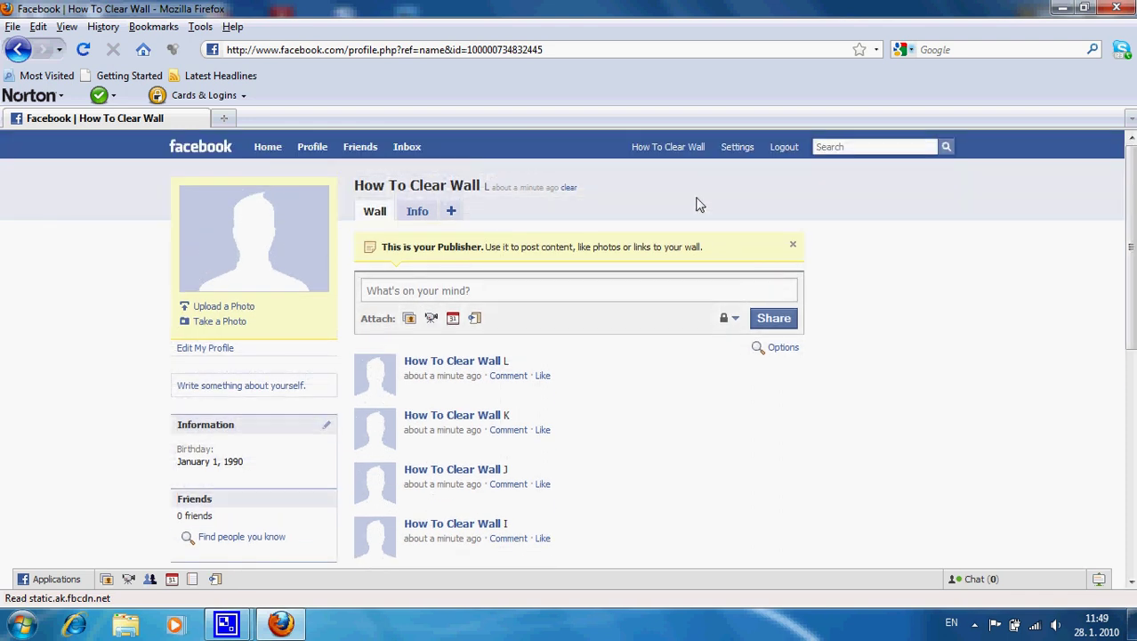
{"action": "scroll", "coordinate": [588, 262], "scroll_direction": "down", "scroll_amount": 3}
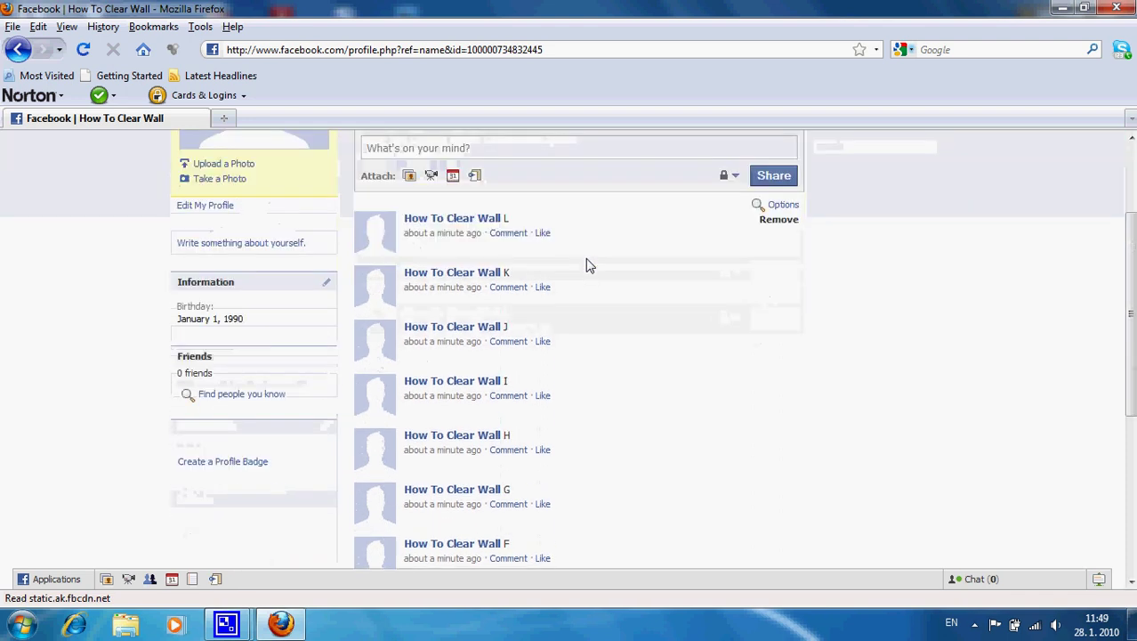
{"action": "scroll", "coordinate": [588, 261], "scroll_direction": "down", "scroll_amount": 1}
{"action": "scroll", "coordinate": [587, 267], "scroll_direction": "down", "scroll_amount": 7}
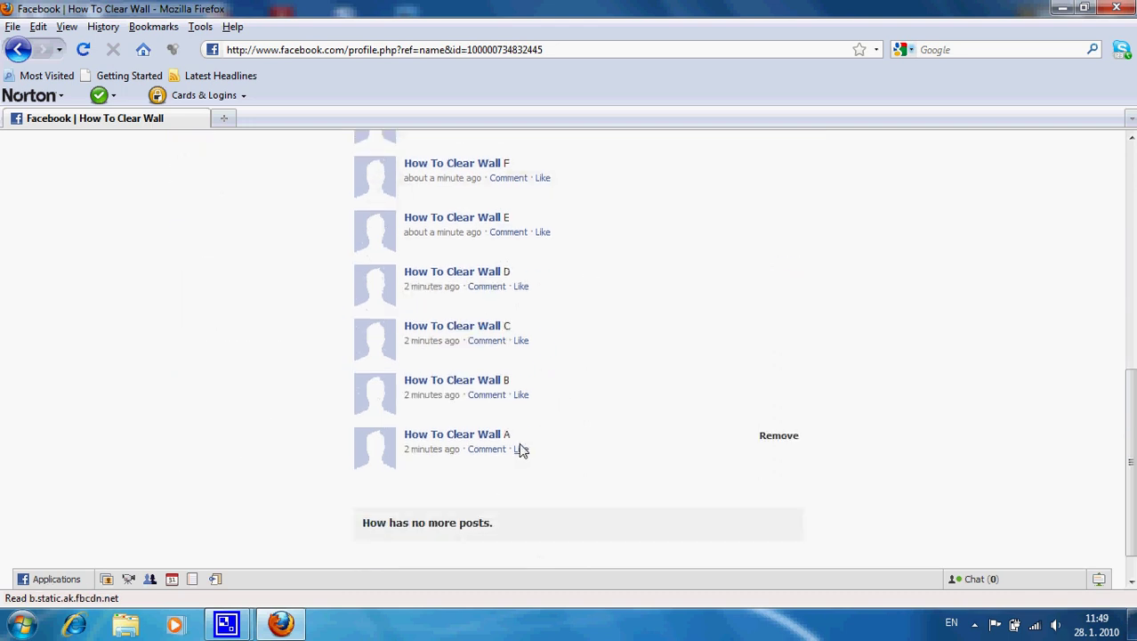
{"action": "scroll", "coordinate": [503, 258], "scroll_direction": "up", "scroll_amount": 5}
{"action": "scroll", "coordinate": [501, 258], "scroll_direction": "up", "scroll_amount": 3}
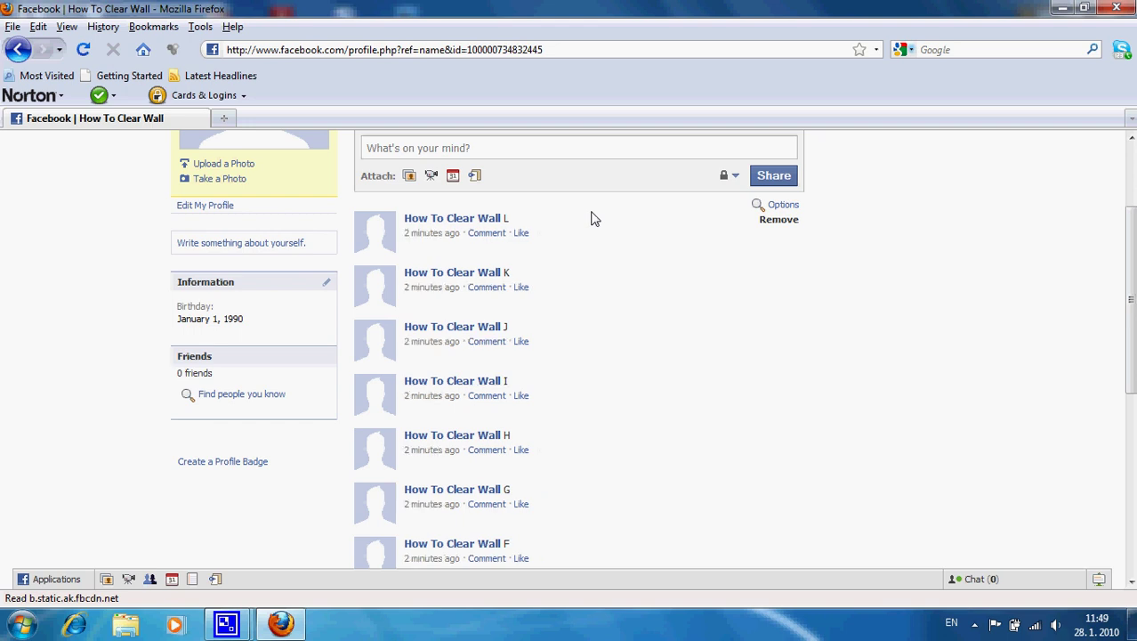
{"action": "scroll", "coordinate": [595, 219], "scroll_direction": "up", "scroll_amount": 3}
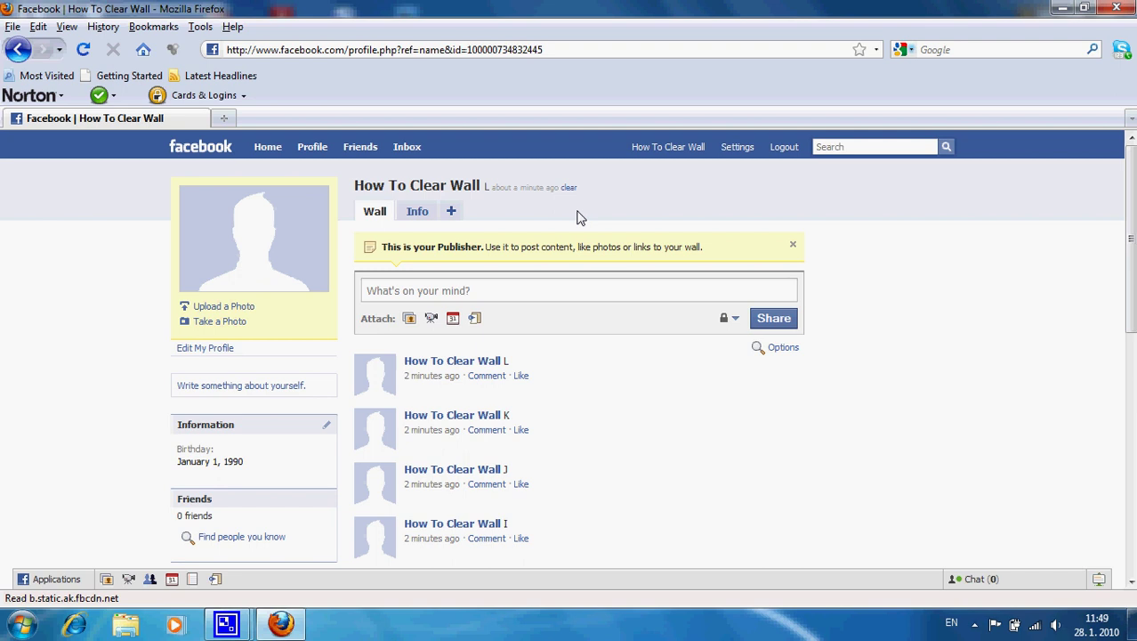
Search Google for imacros in a new tab
{"action": "key", "text": "ctrl+t"}
{"action": "type", "text": "goog"}
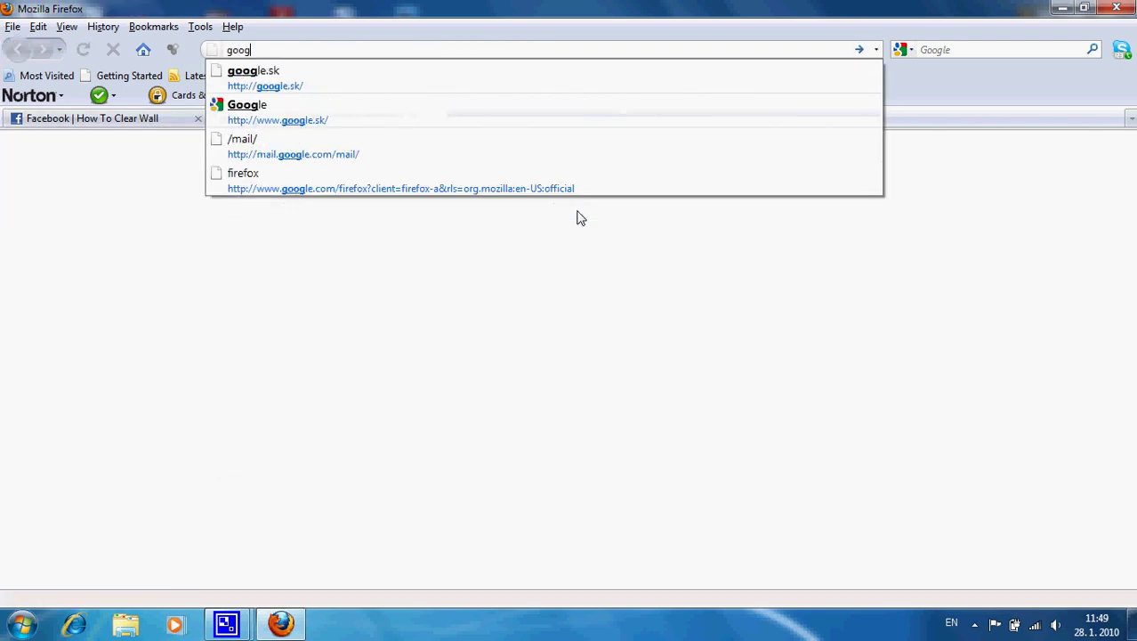
{"action": "type", "text": "le.com"}
{"action": "key", "text": "Return"}
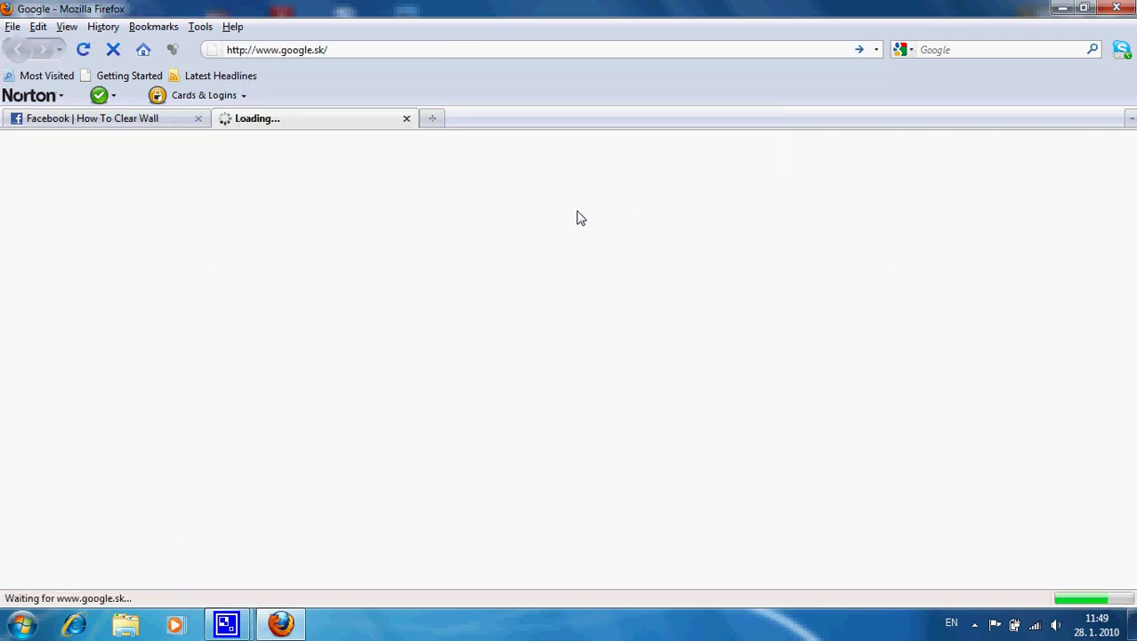
{"action": "type", "text": "i"}
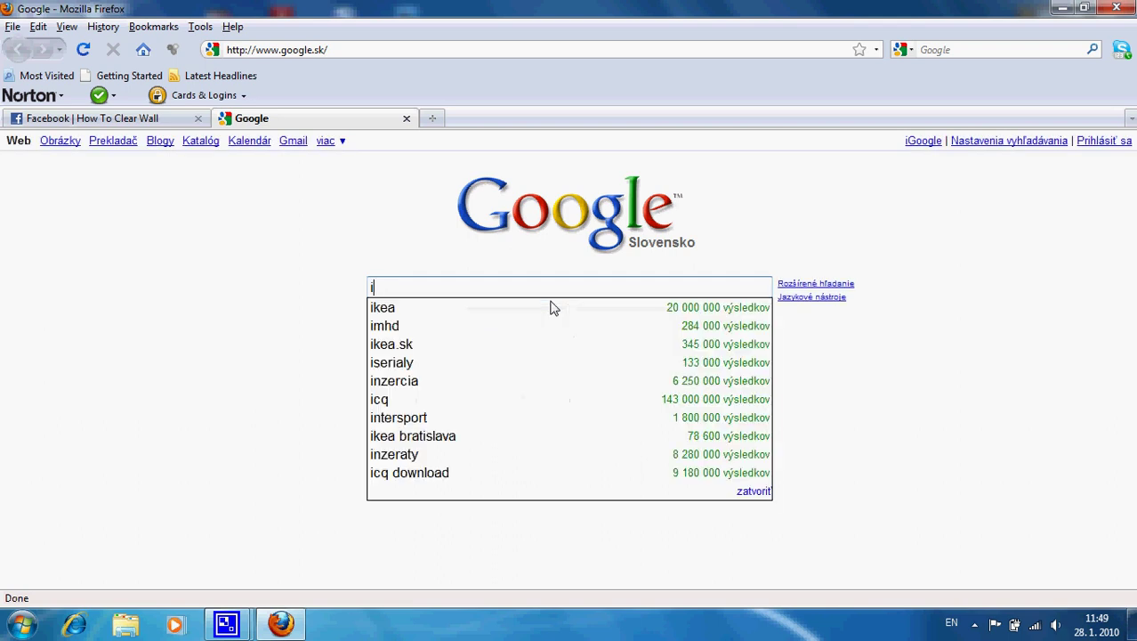
{"action": "type", "text": "macros"}
{"action": "key", "text": "Return"}
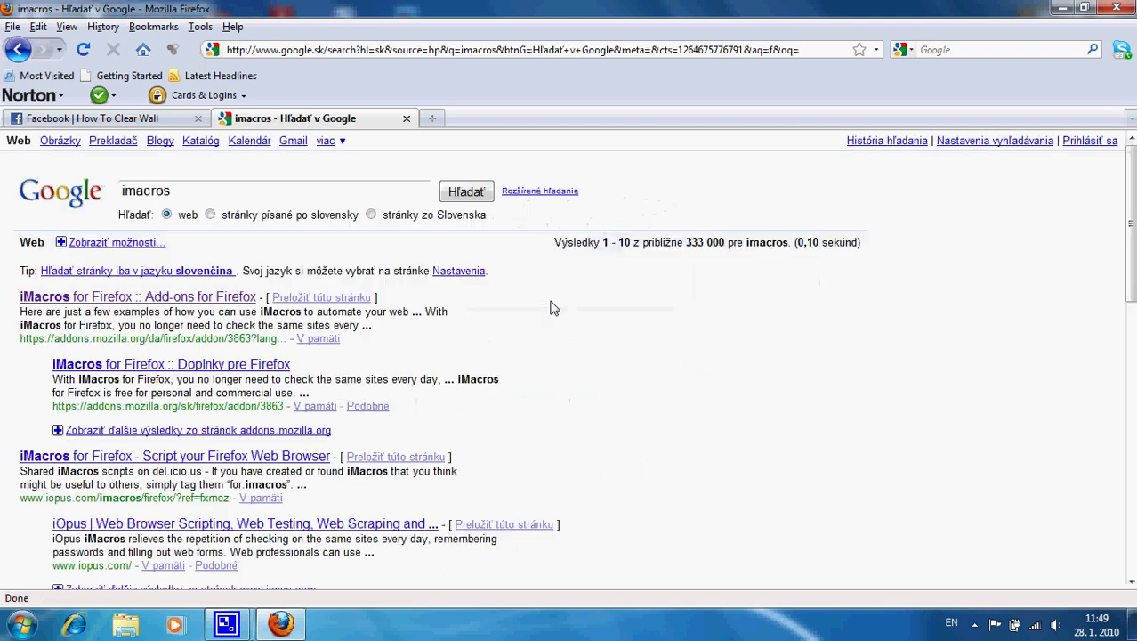
Install the iMacros for Firefox add-on and restart Firefox
{"action": "left_click", "coordinate": [211, 296]}
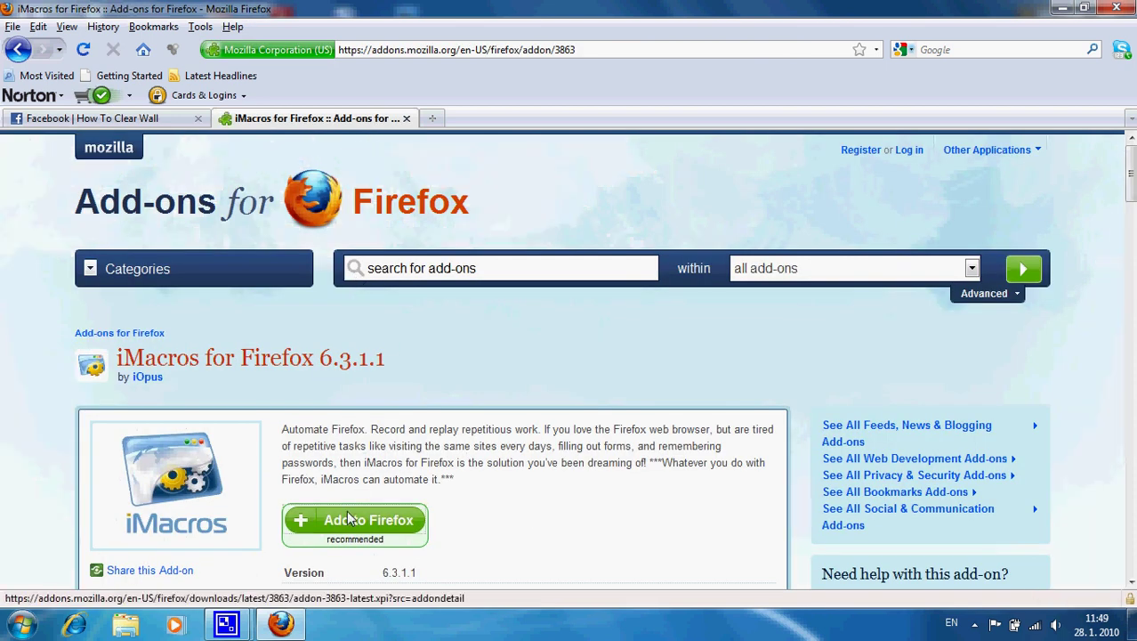
{"action": "left_click", "coordinate": [350, 519]}
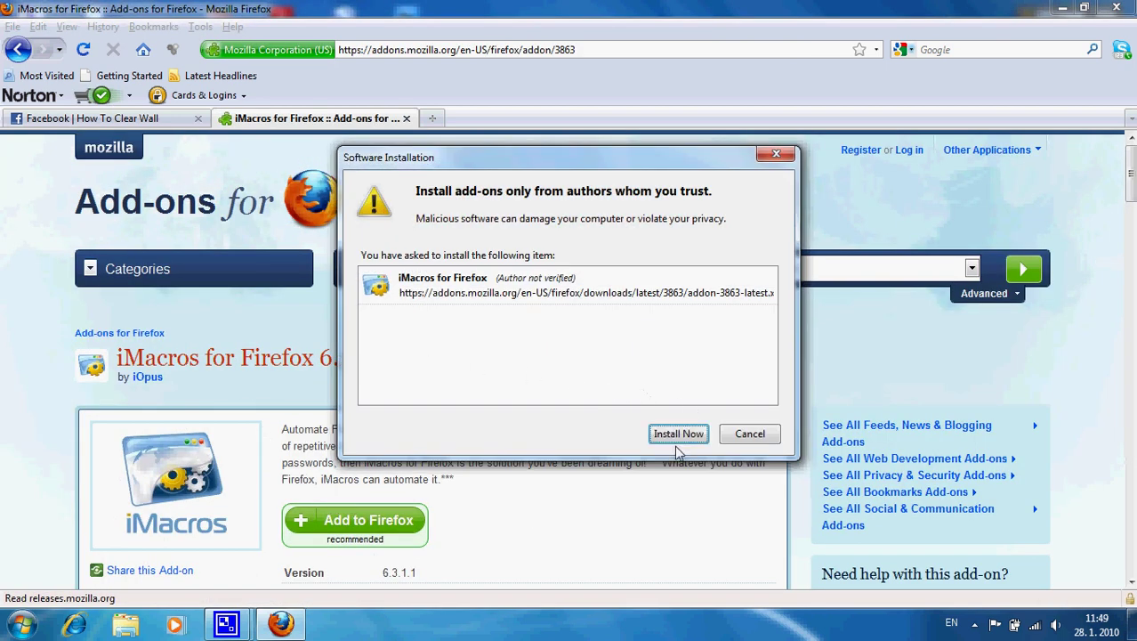
{"action": "left_click", "coordinate": [678, 433]}
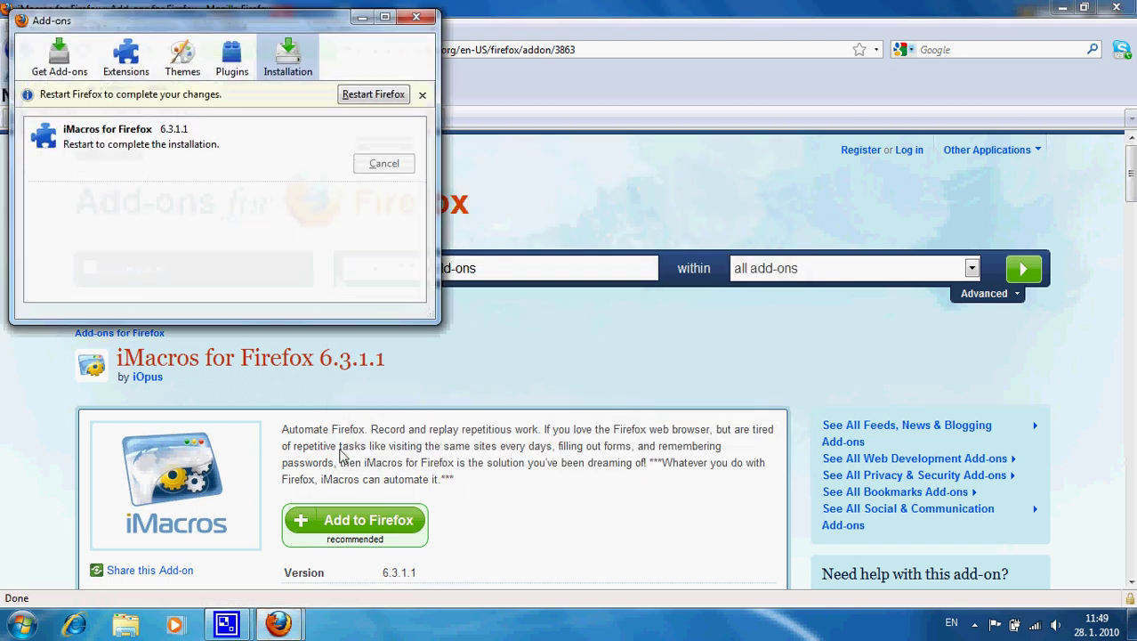
{"action": "left_click", "coordinate": [375, 94]}
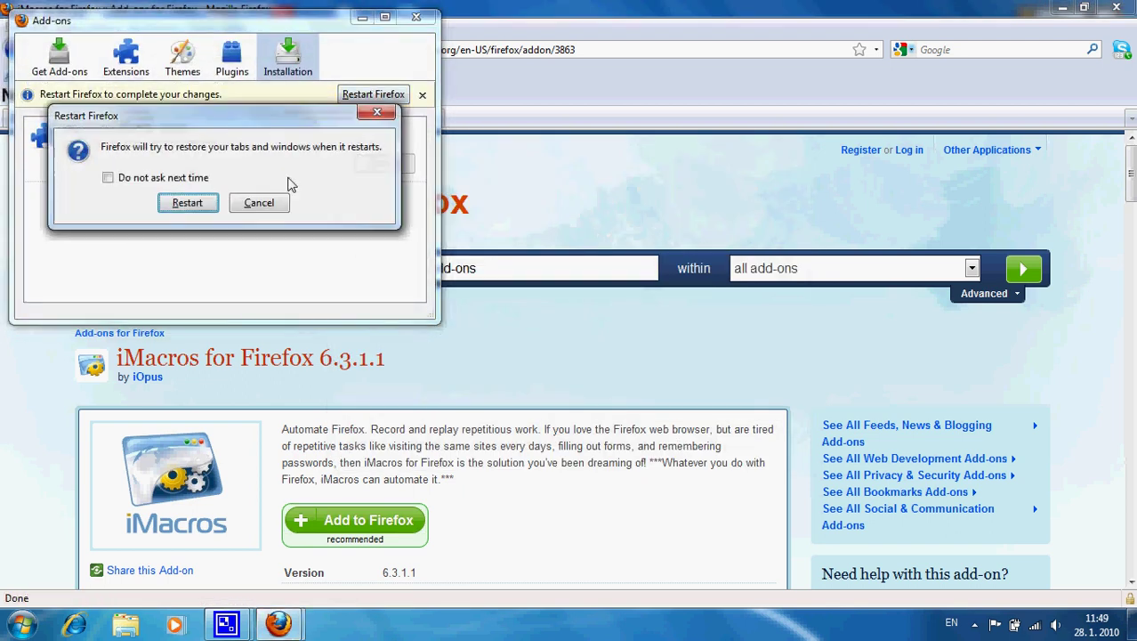
{"action": "left_click", "coordinate": [208, 205]}
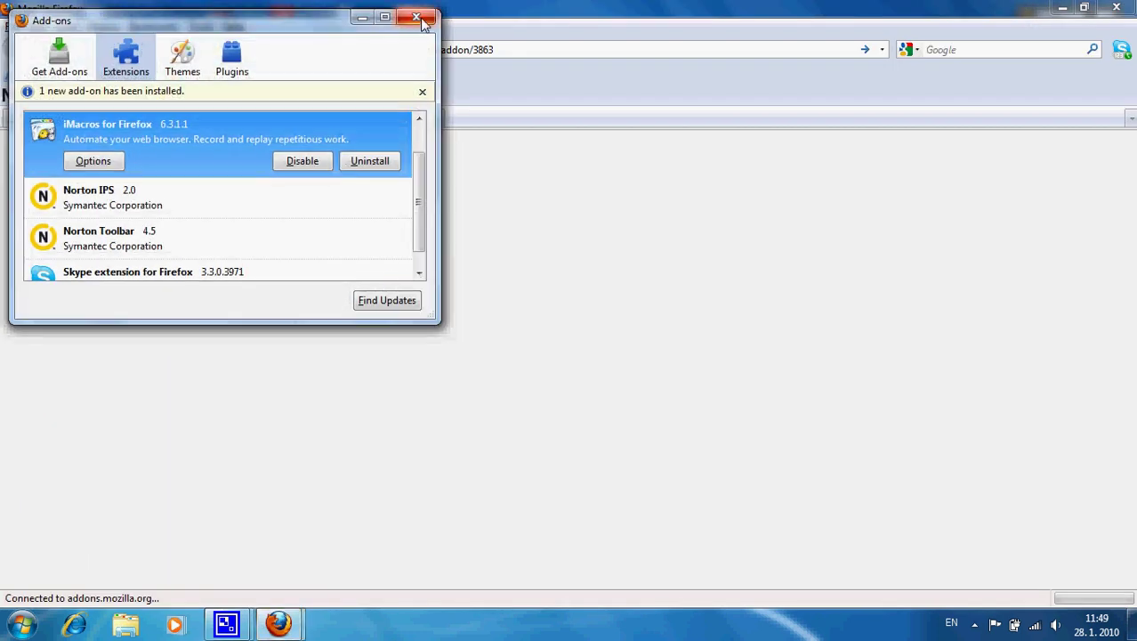
{"action": "left_click", "coordinate": [415, 17]}
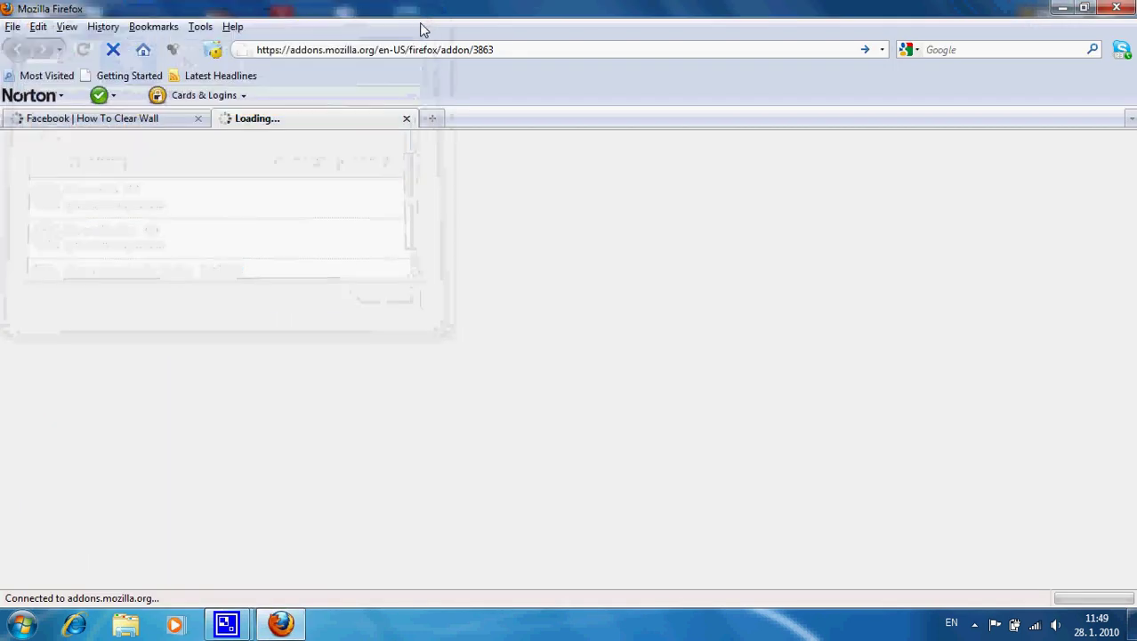
Close the iMacros welcome tab and reopen the iMacros sidebar beside the Facebook wall
{"action": "left_click", "coordinate": [586, 118]}
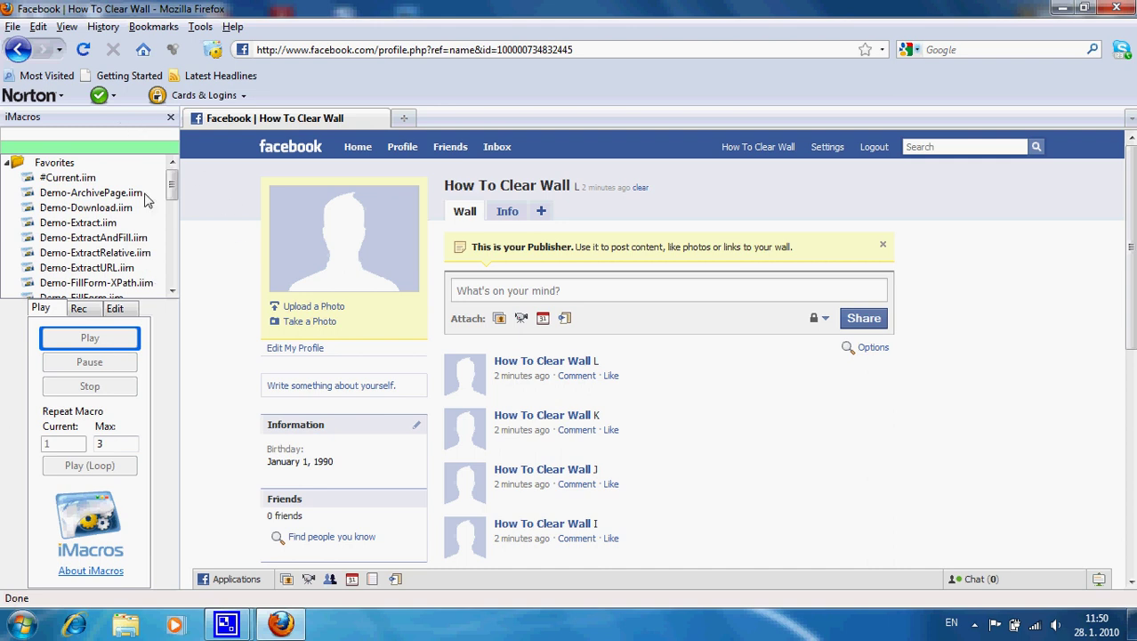
{"action": "left_click", "coordinate": [171, 118]}
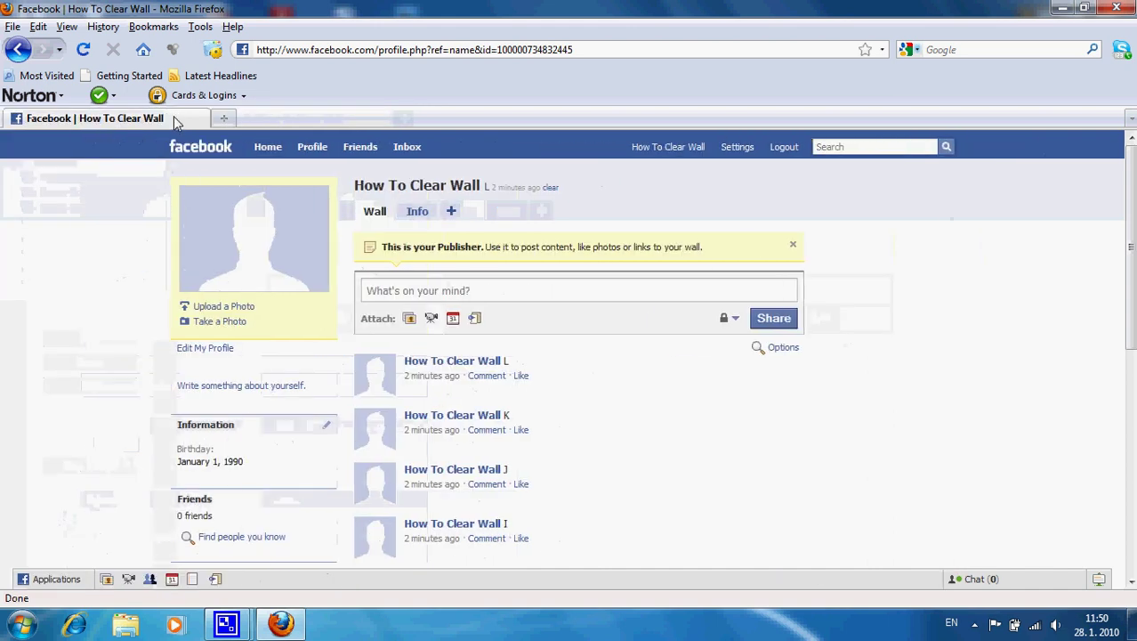
{"action": "left_click", "coordinate": [214, 51]}
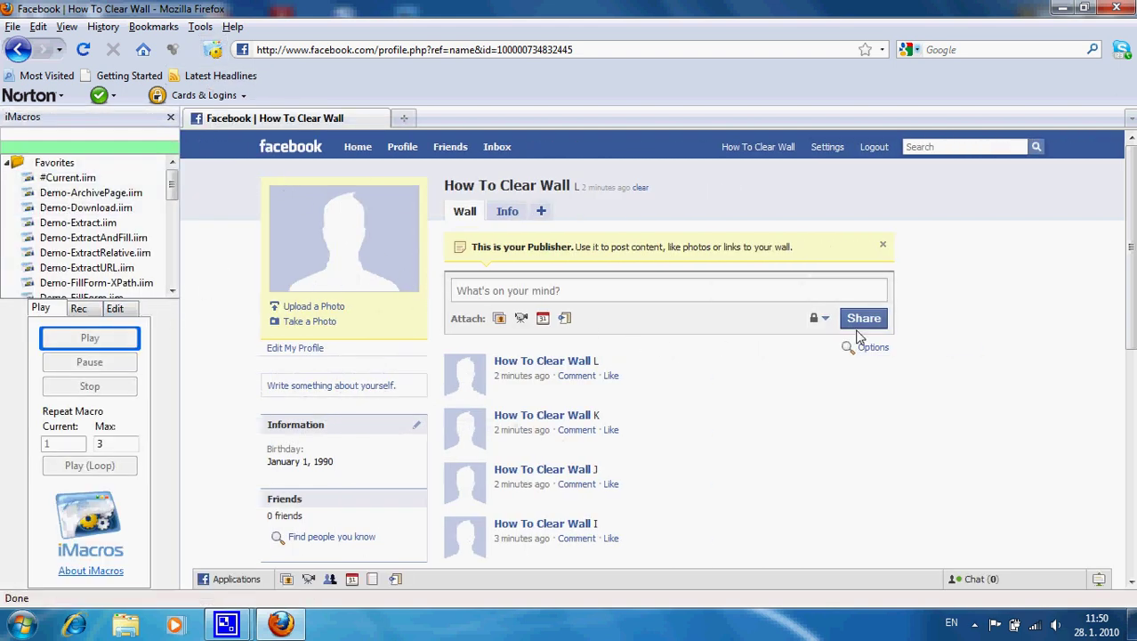
{"action": "scroll", "coordinate": [659, 356], "scroll_direction": "down", "scroll_amount": 4}
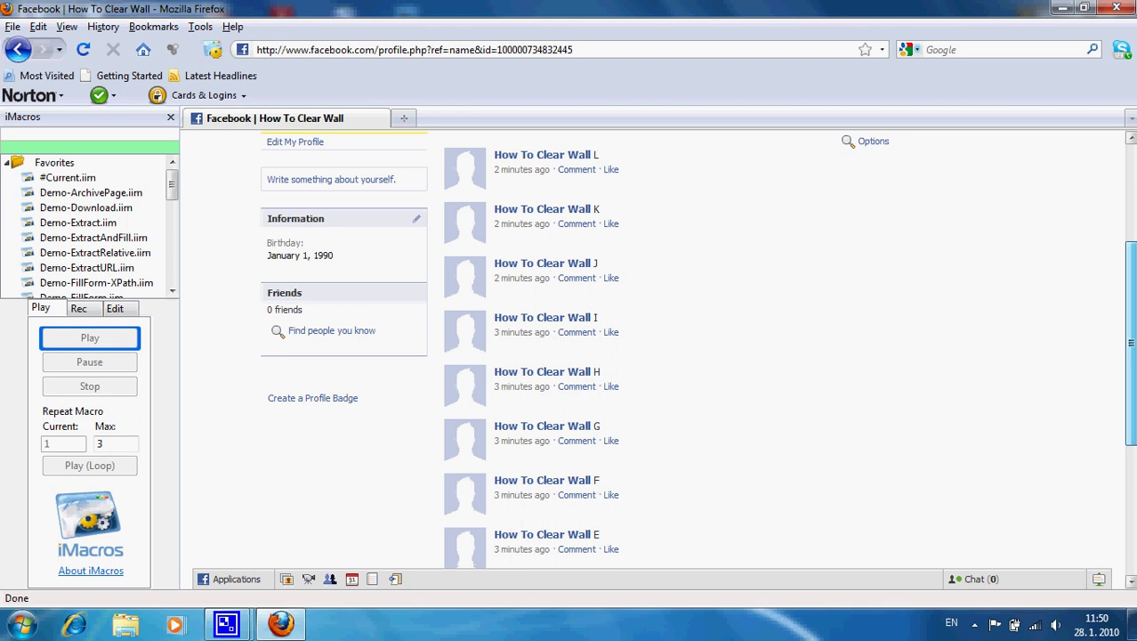
{"action": "scroll", "coordinate": [658, 356], "scroll_direction": "down", "scroll_amount": 4}
{"action": "scroll", "coordinate": [659, 356], "scroll_direction": "down", "scroll_amount": 2}
{"action": "scroll", "coordinate": [456, 317], "scroll_direction": "up", "scroll_amount": 10}
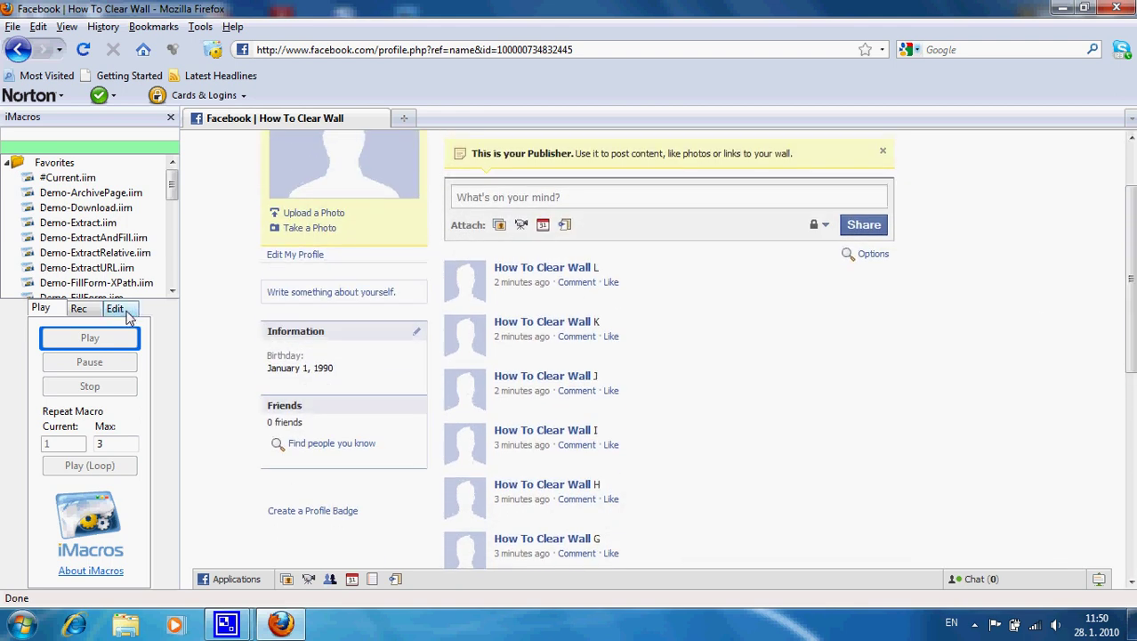
Record a macro in Auto click mode that removes and deletes post L
{"action": "left_click", "coordinate": [76, 310]}
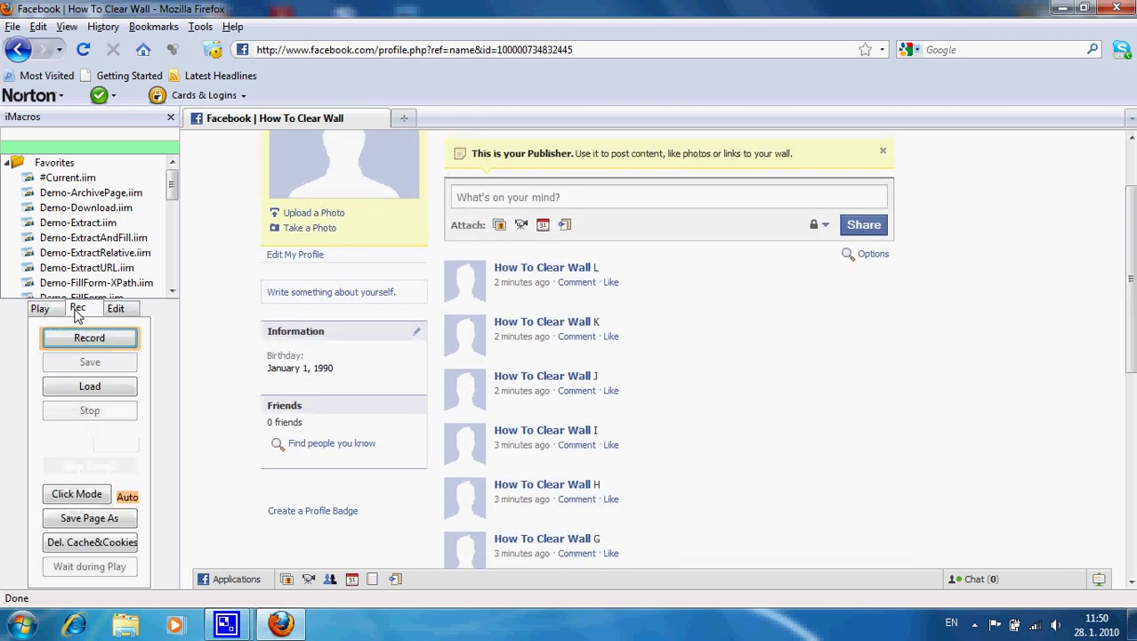
{"action": "left_click", "coordinate": [87, 497]}
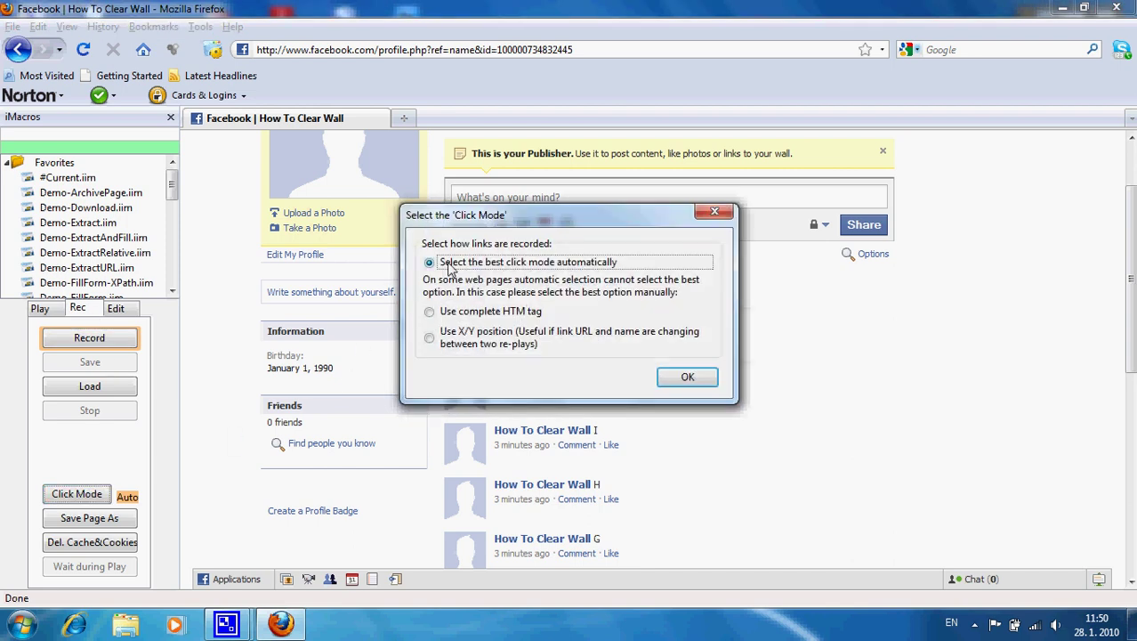
{"action": "left_click", "coordinate": [684, 377]}
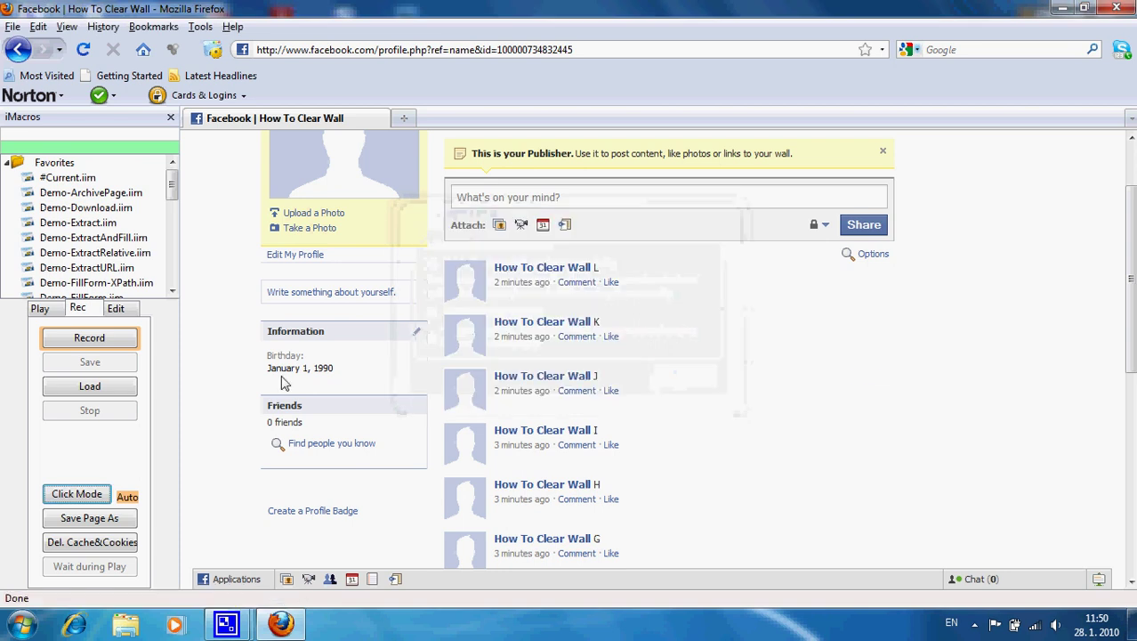
{"action": "left_click", "coordinate": [109, 347]}
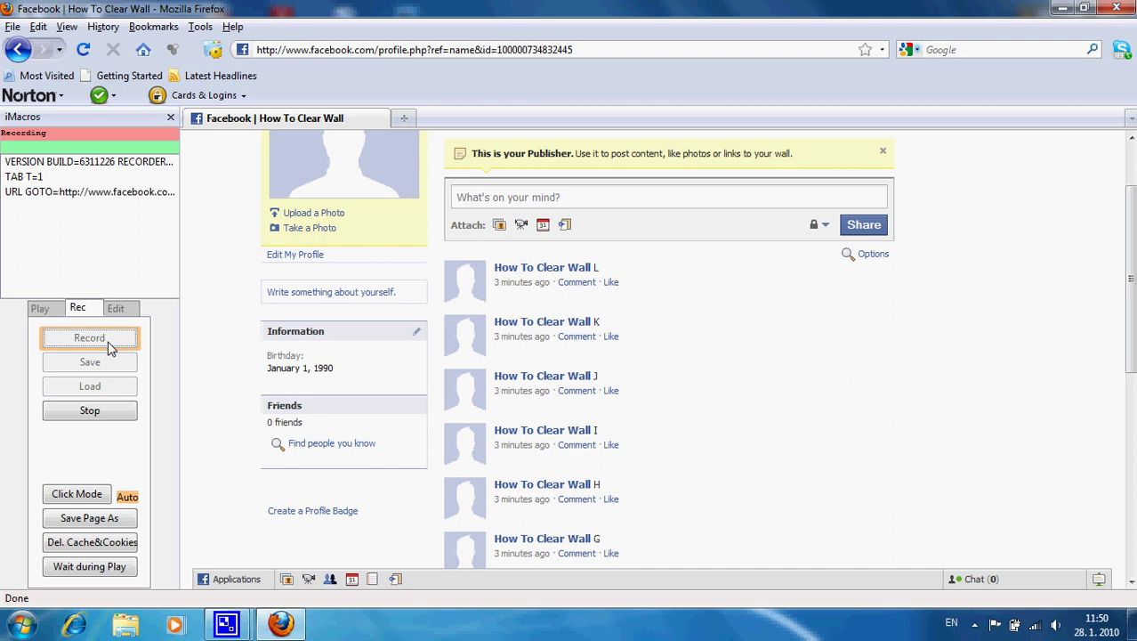
{"action": "mouse_move", "coordinate": [667, 281]}
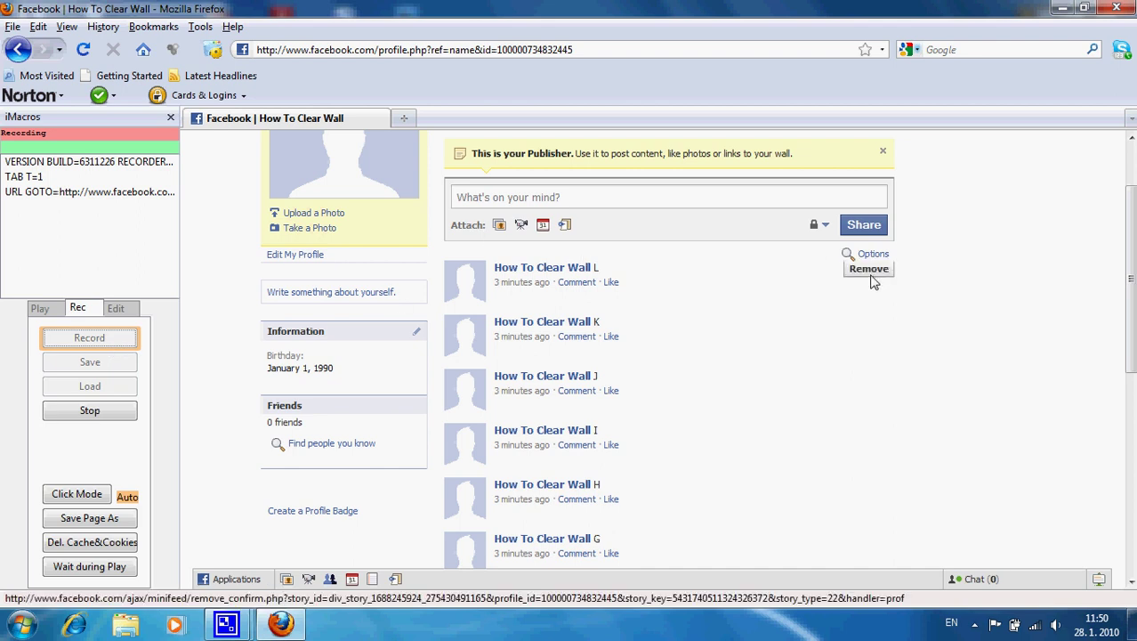
{"action": "left_click", "coordinate": [872, 277]}
{"action": "left_click", "coordinate": [744, 313]}
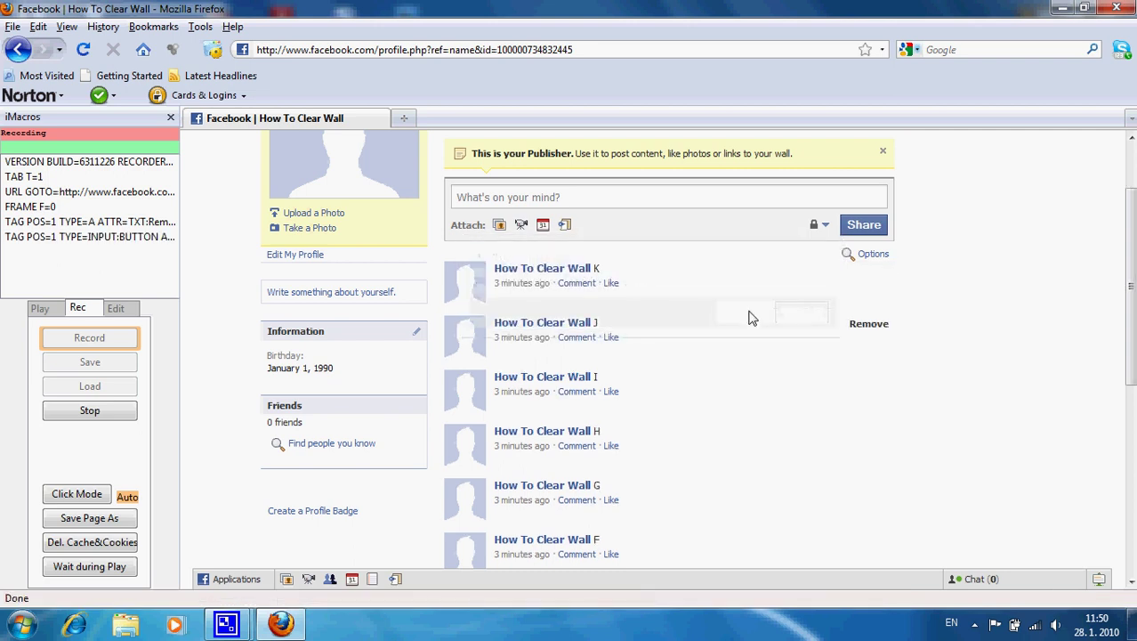
Stop recording and open the recorded #Current.iim macro in the editor
{"action": "left_click", "coordinate": [97, 413]}
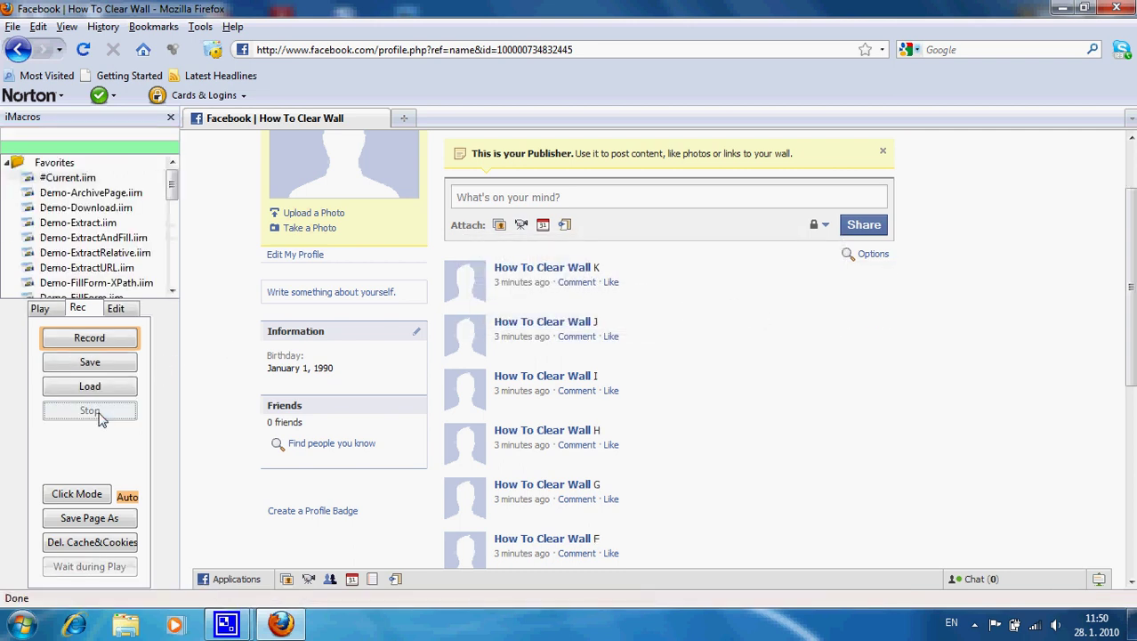
{"action": "left_click", "coordinate": [117, 307]}
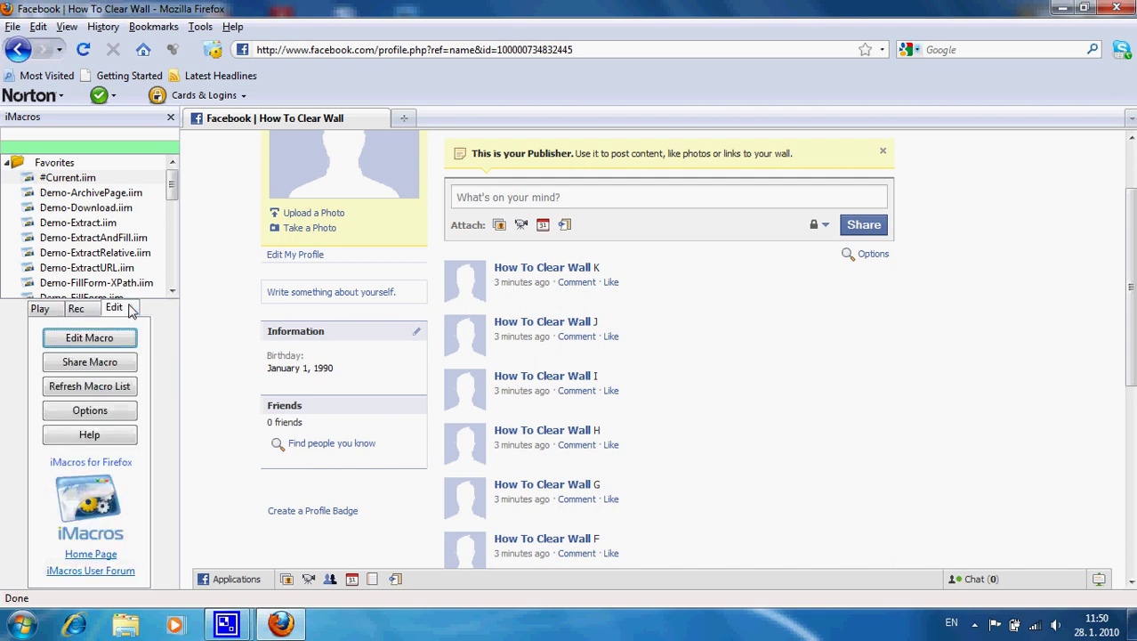
{"action": "left_click", "coordinate": [101, 338]}
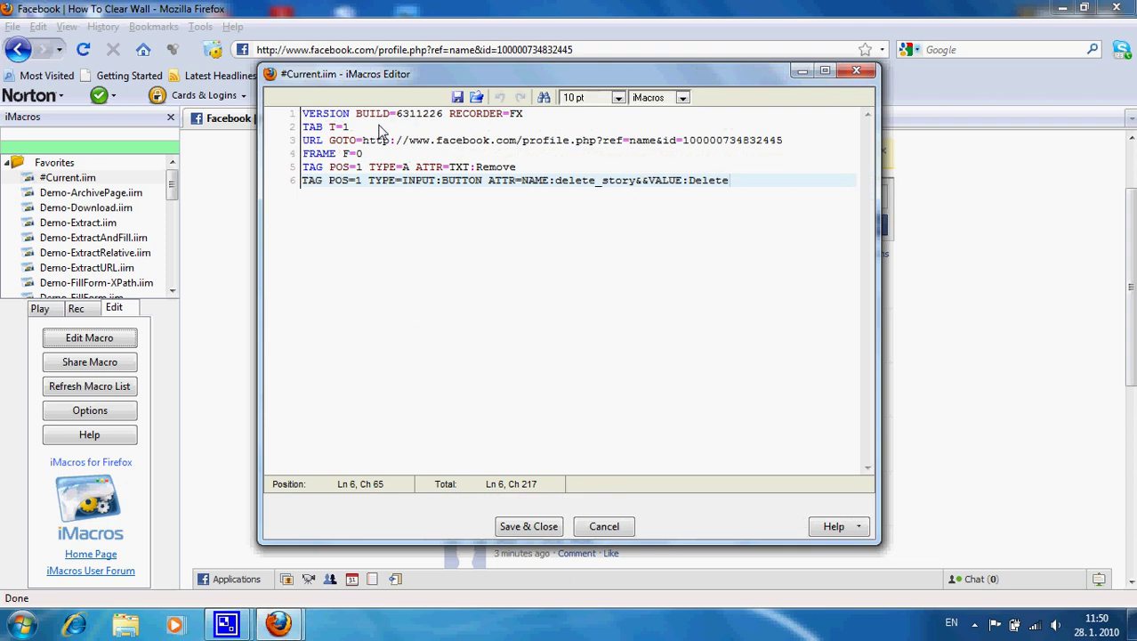
Add a second macro line reading SET !ERRORIGNORE YES
{"action": "left_click", "coordinate": [535, 118]}
{"action": "key", "text": "Return"}
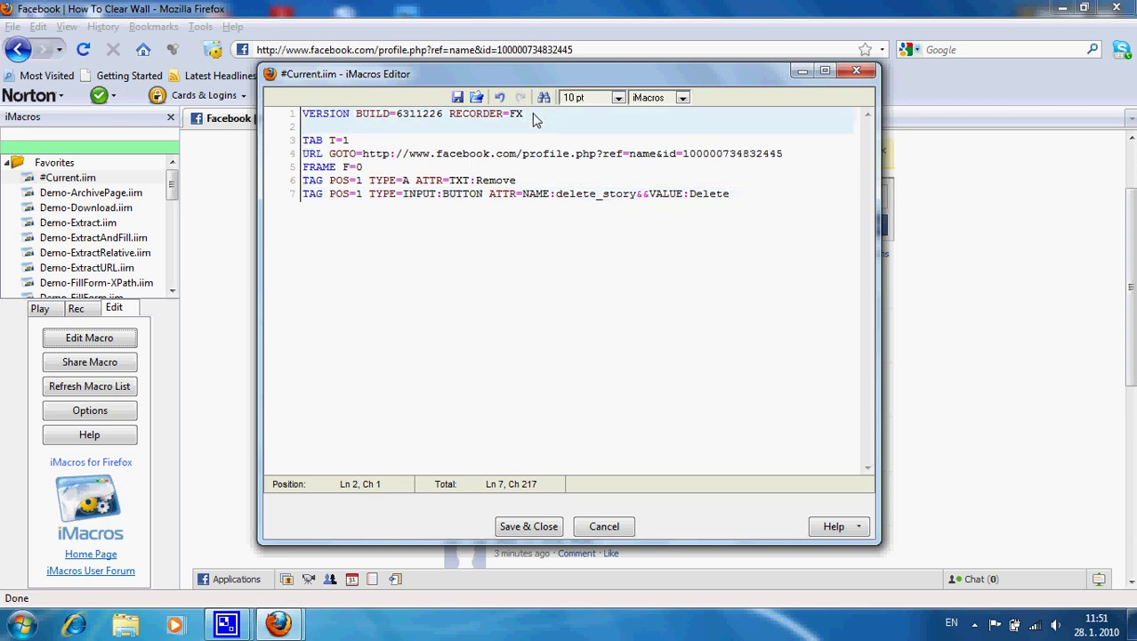
{"action": "type", "text": "SET !E"}
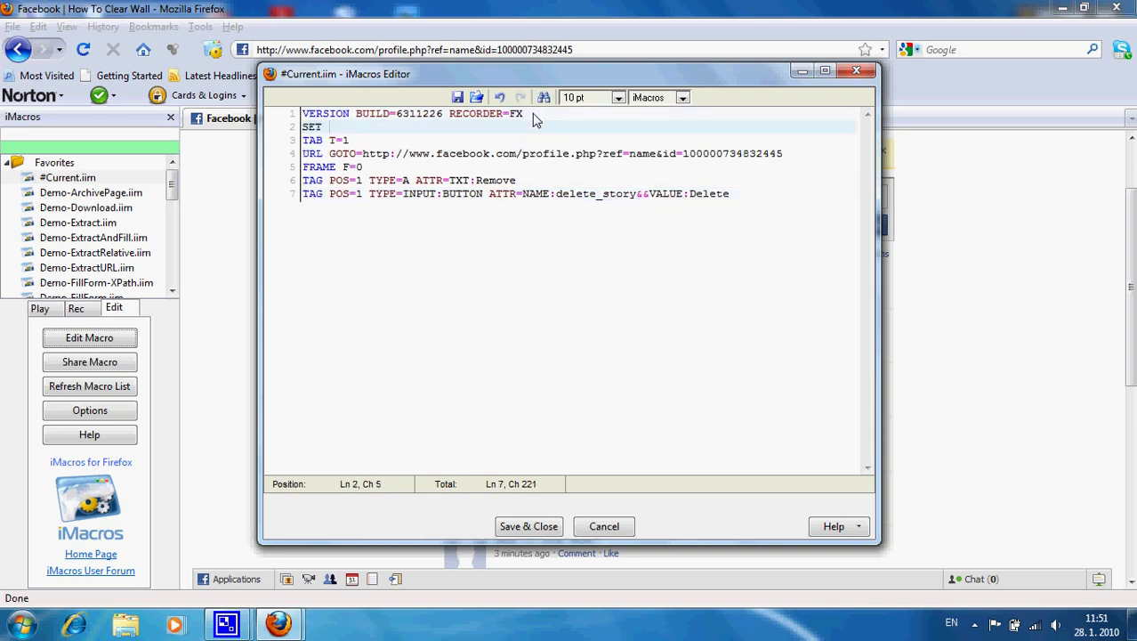
{"action": "type", "text": "RRORIGNORE "}
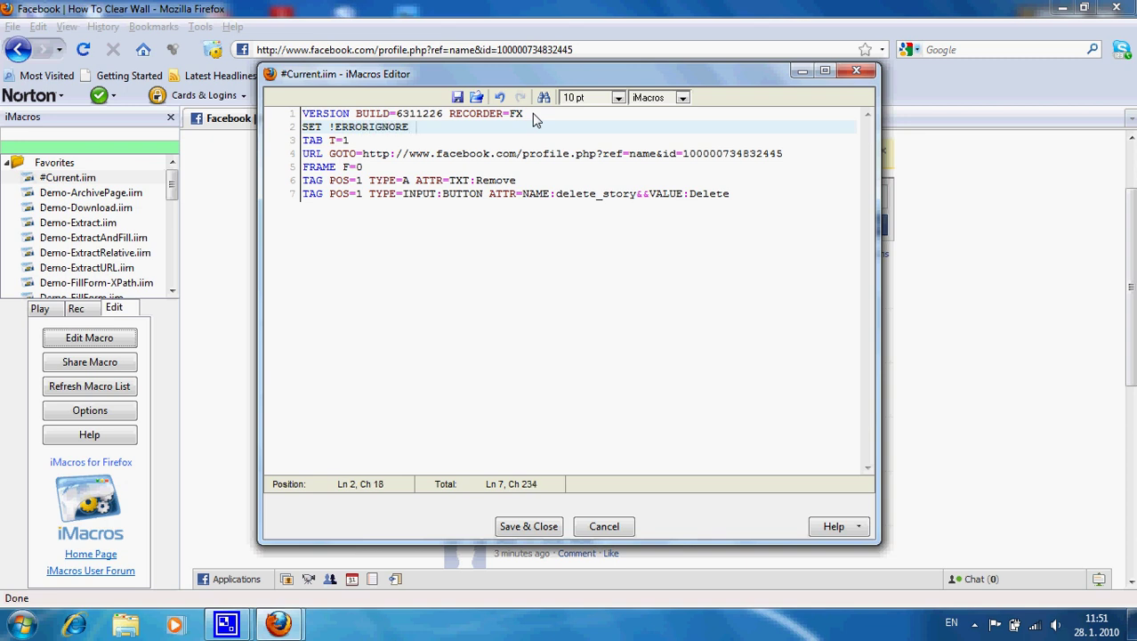
{"action": "type", "text": "YES"}
Copy the error-ignore line into Notepad, then close Notepad without saving
{"action": "key", "text": "shift+Home"}
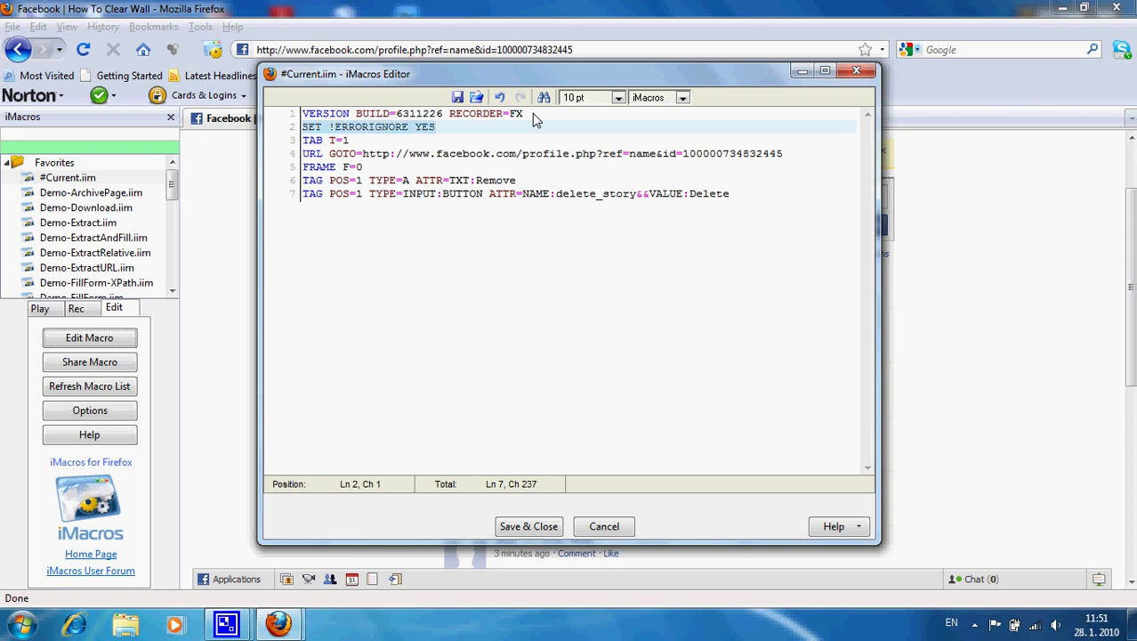
{"action": "key", "text": "ctrl+c"}
{"action": "key", "text": "super+r"}
{"action": "key", "text": "Return"}
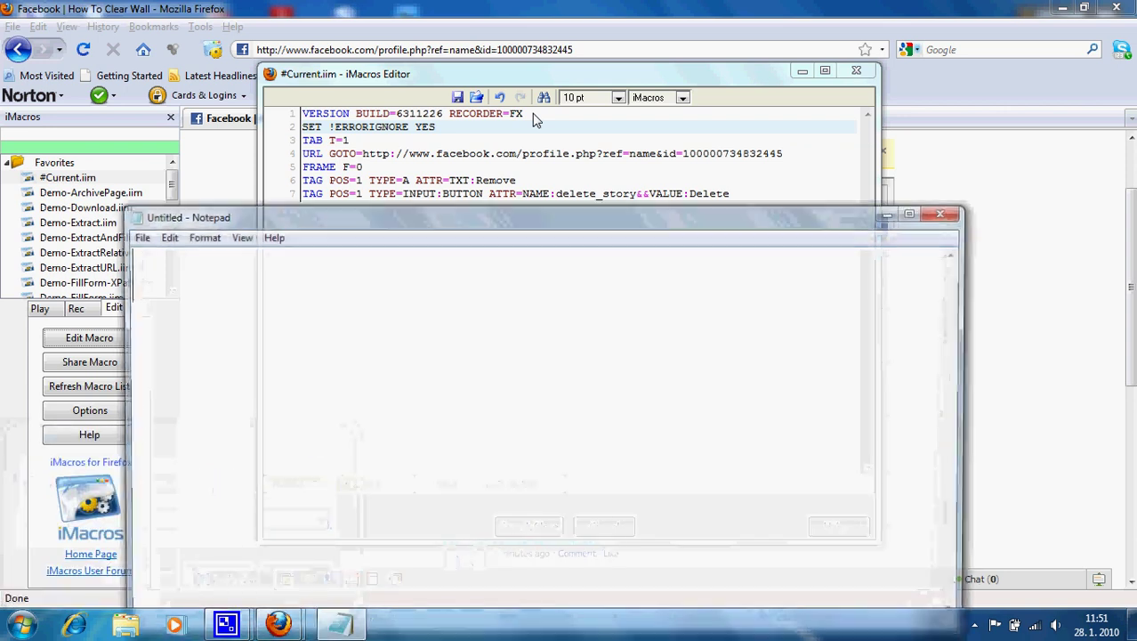
{"action": "key", "text": "ctrl+v"}
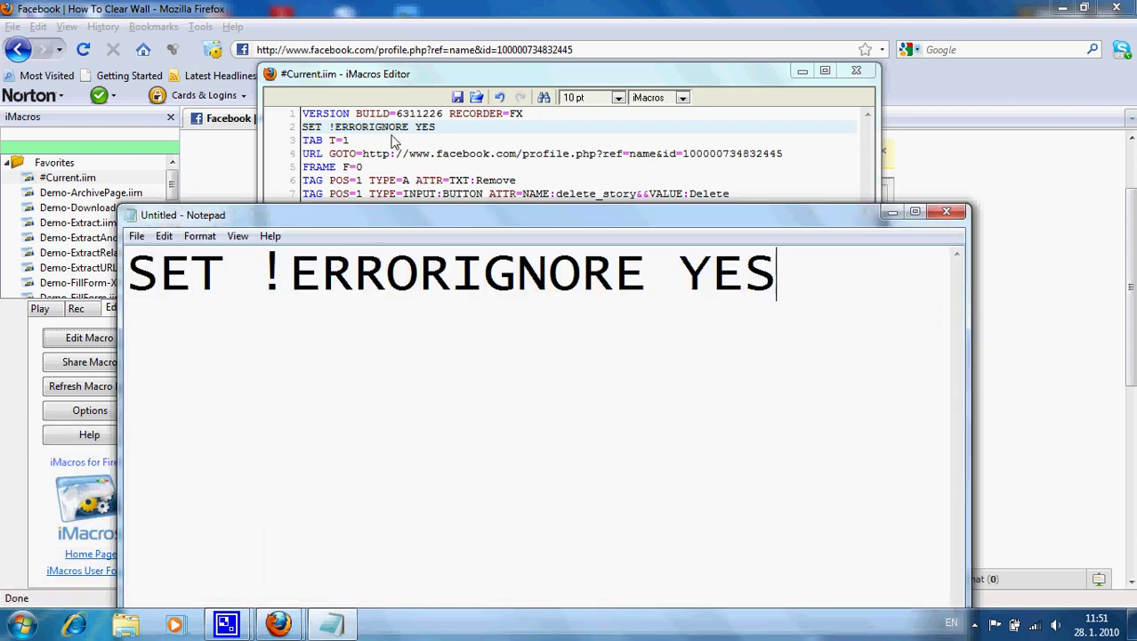
{"action": "left_click", "coordinate": [946, 211]}
{"action": "left_click", "coordinate": [610, 318]}
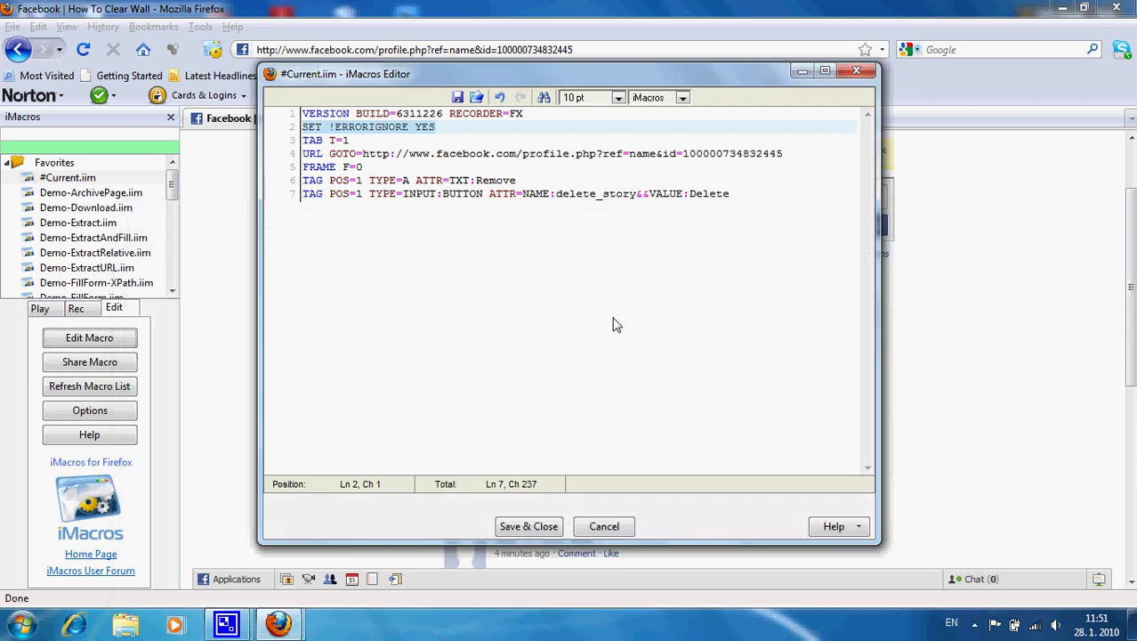
Save the edited macro and enter DELETE FACEBOOK WALL as its new name
{"action": "left_click", "coordinate": [553, 526]}
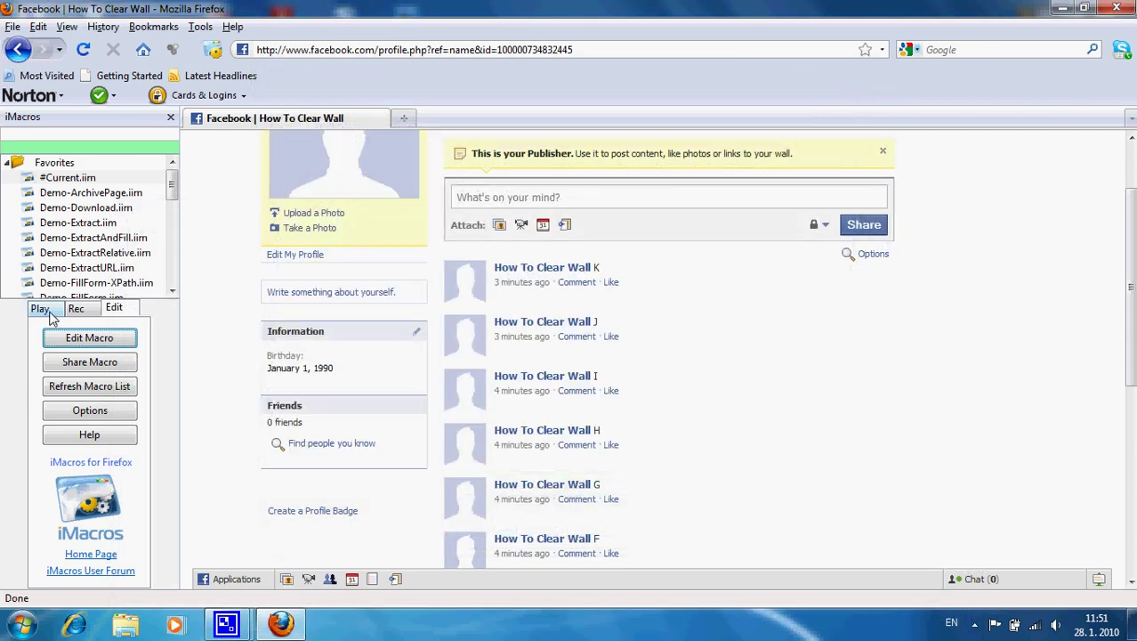
{"action": "left_click", "coordinate": [44, 309]}
{"action": "left_click", "coordinate": [91, 181]}
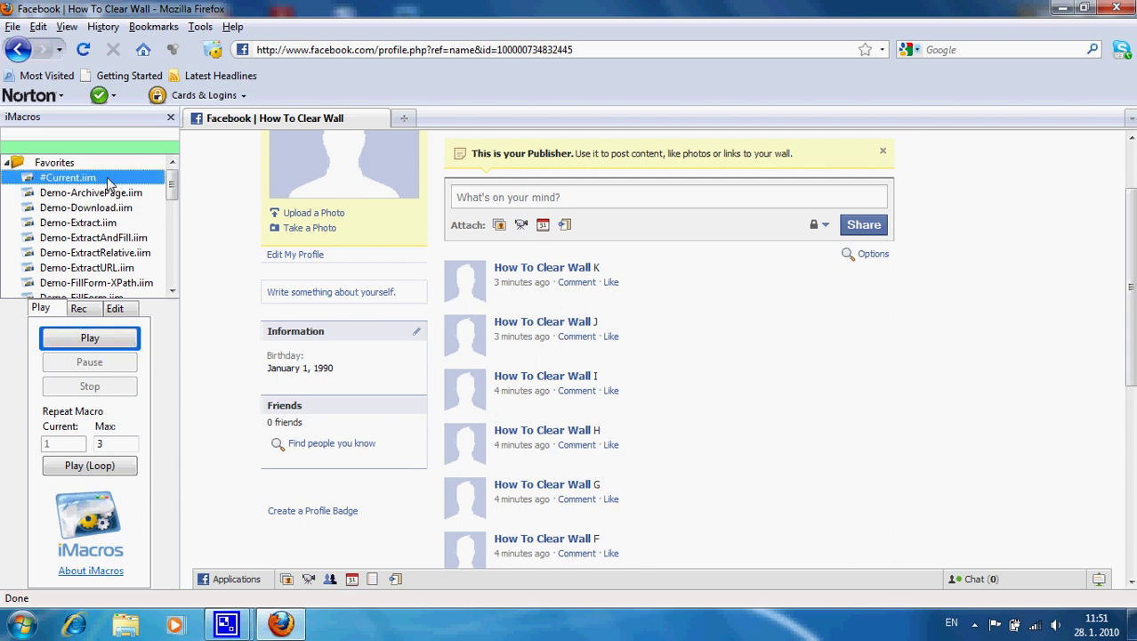
{"action": "left_click", "coordinate": [115, 309]}
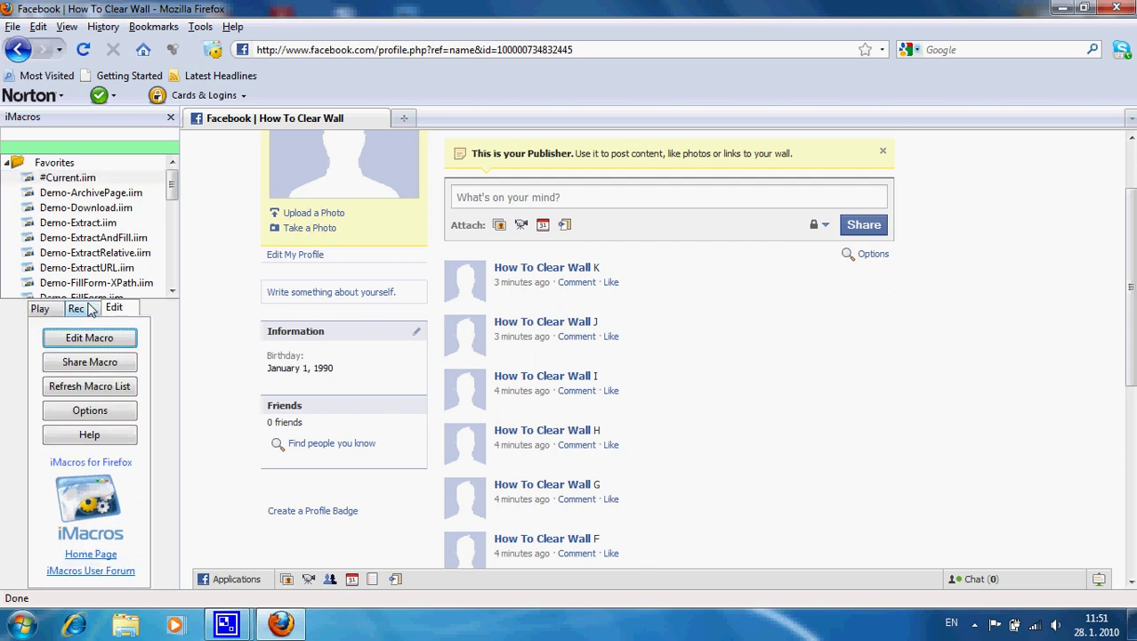
{"action": "left_click", "coordinate": [84, 308]}
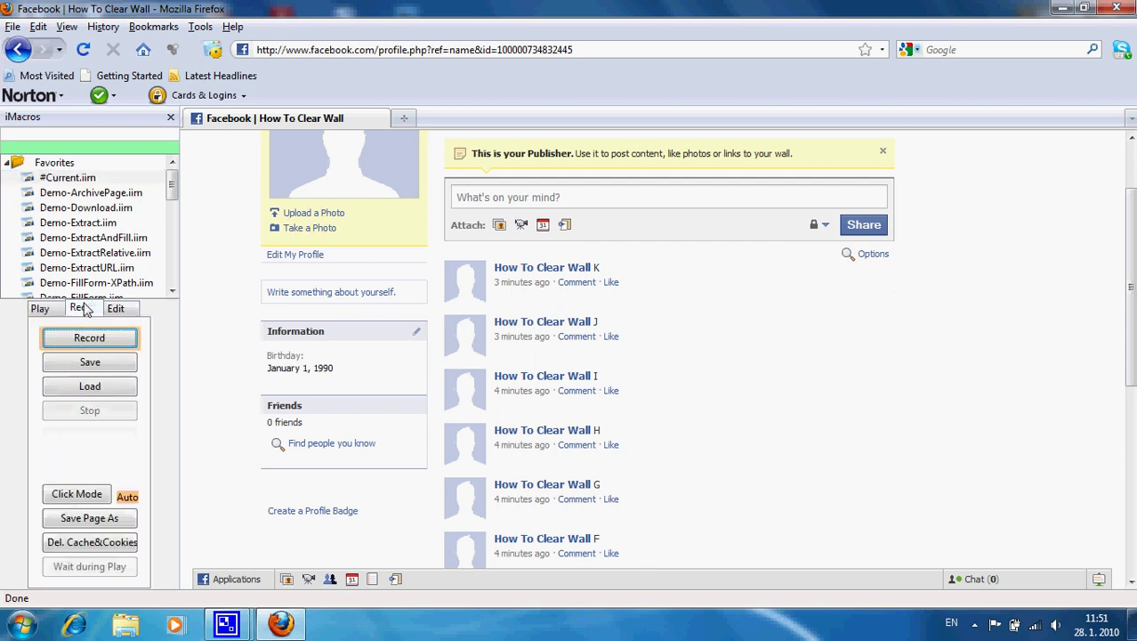
{"action": "left_click", "coordinate": [114, 371]}
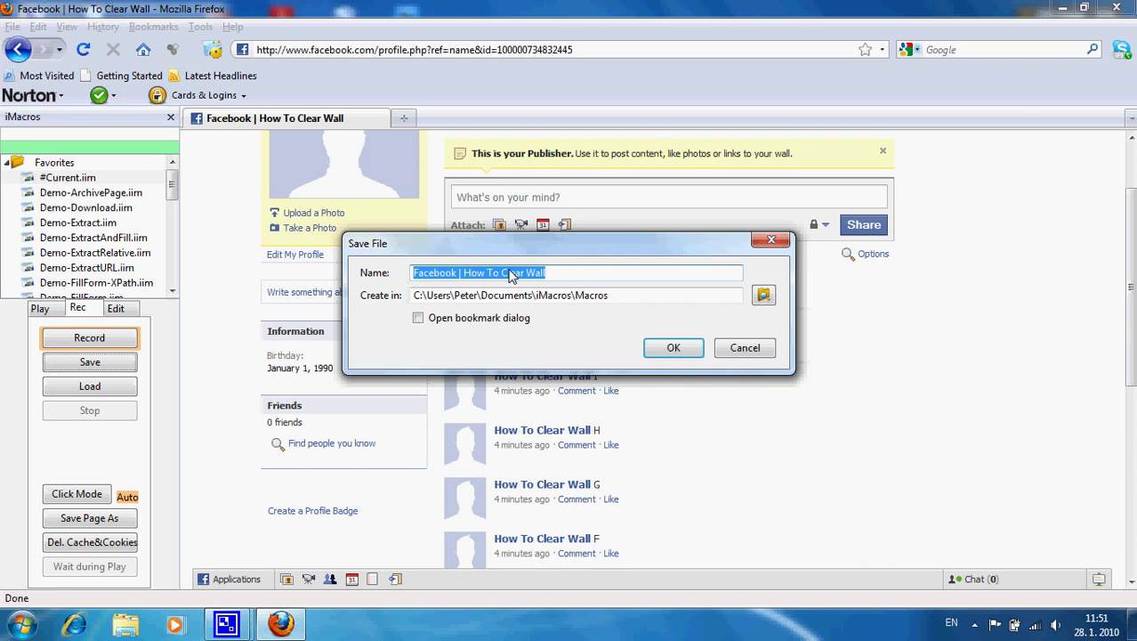
{"action": "type", "text": "DELETE FACEBOOK WALL"}
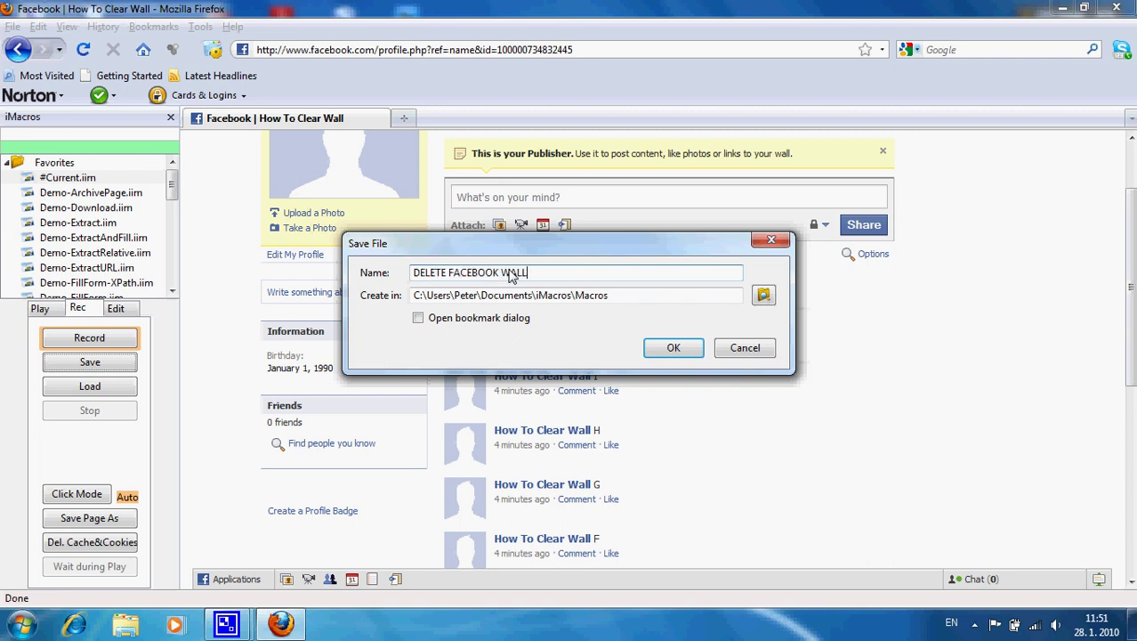
Confirm saving DELETE FACEBOOK WALL, select it, and set Repeat Macro Max to 10
{"action": "left_click", "coordinate": [674, 348]}
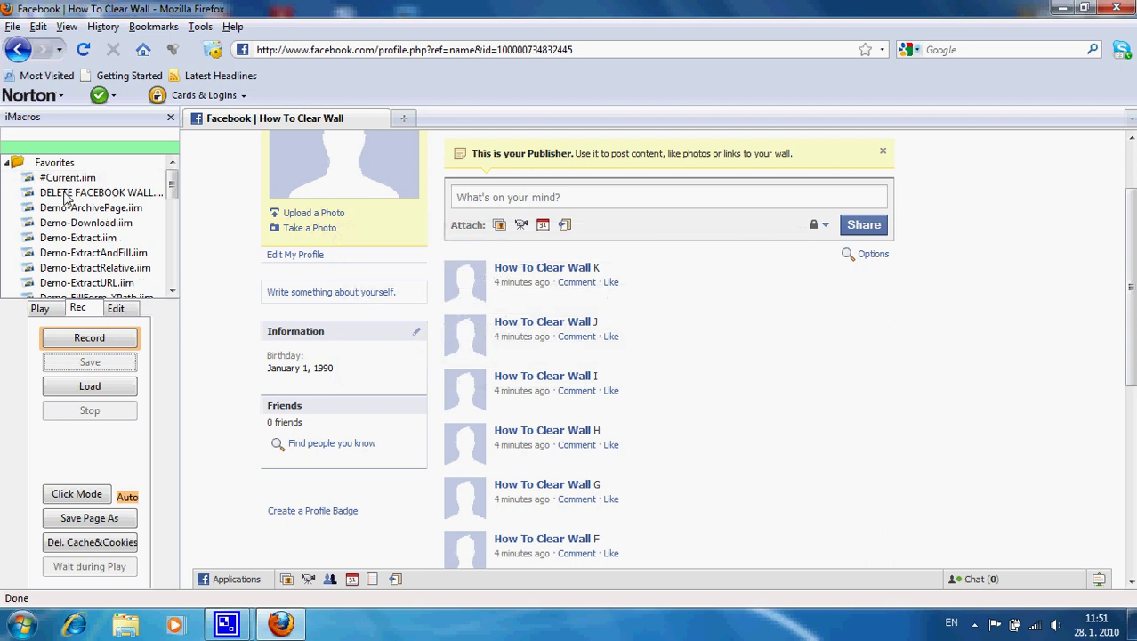
{"action": "left_click", "coordinate": [65, 195]}
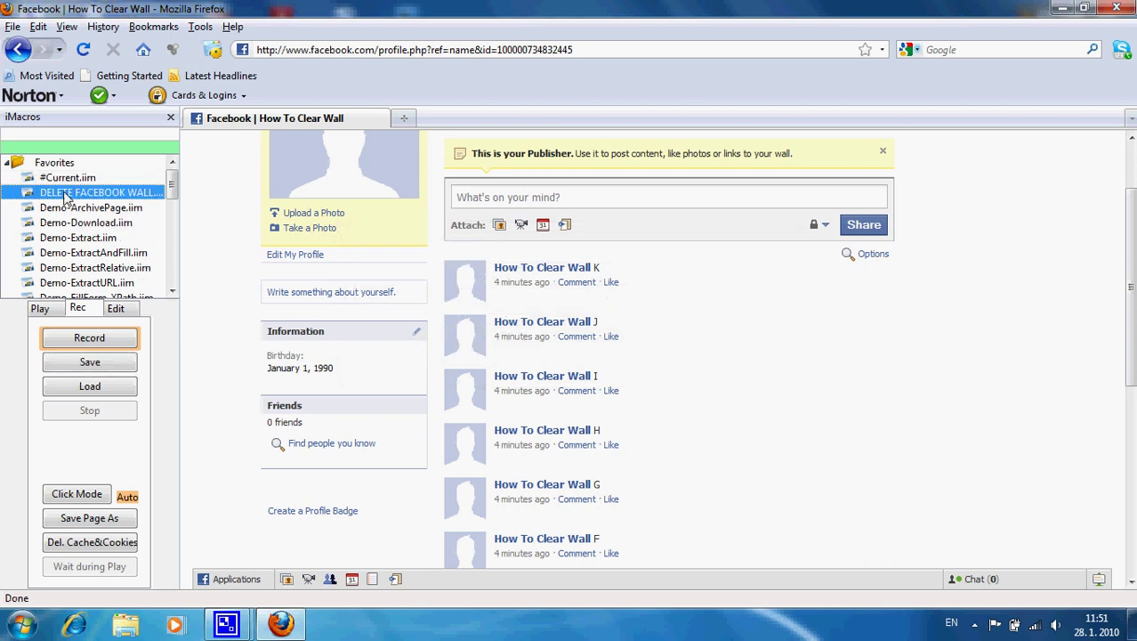
{"action": "left_click", "coordinate": [52, 311]}
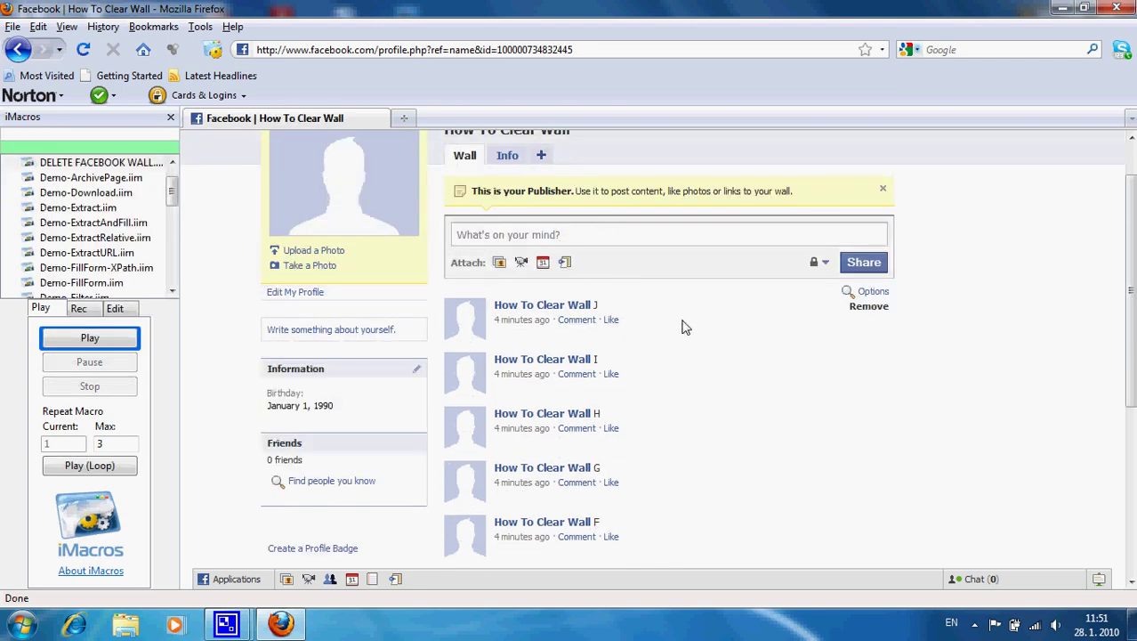
{"action": "scroll", "coordinate": [698, 323], "scroll_direction": "down", "scroll_amount": 2}
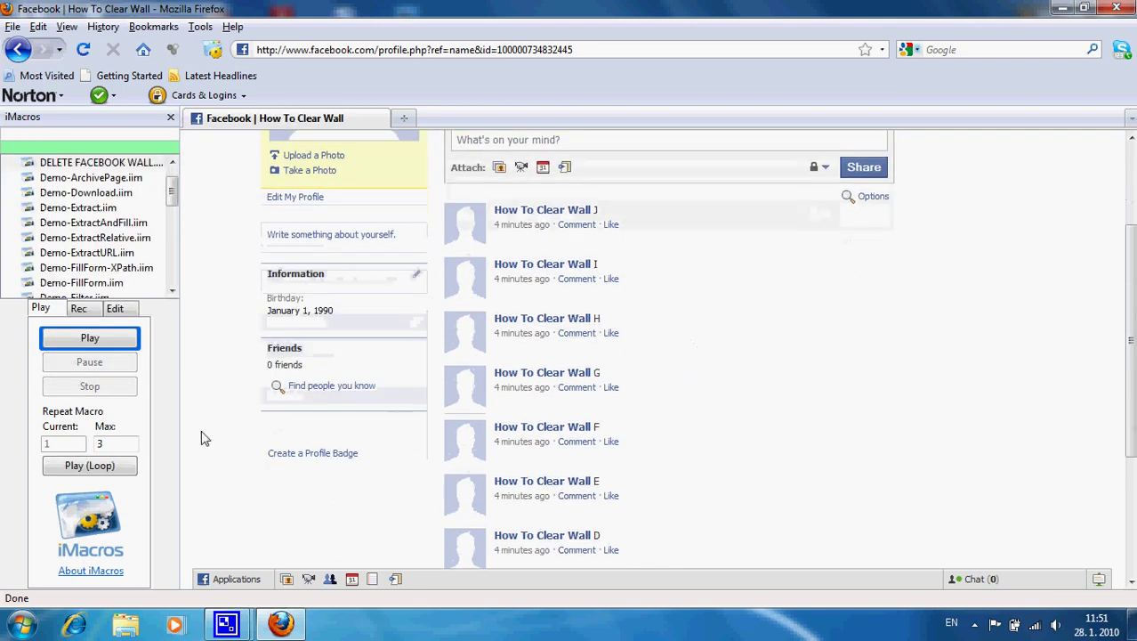
Loop-play DELETE FACEBOOK WALL, confirm deleting final post A, and check the wall is empty
{"action": "left_click", "coordinate": [126, 474]}
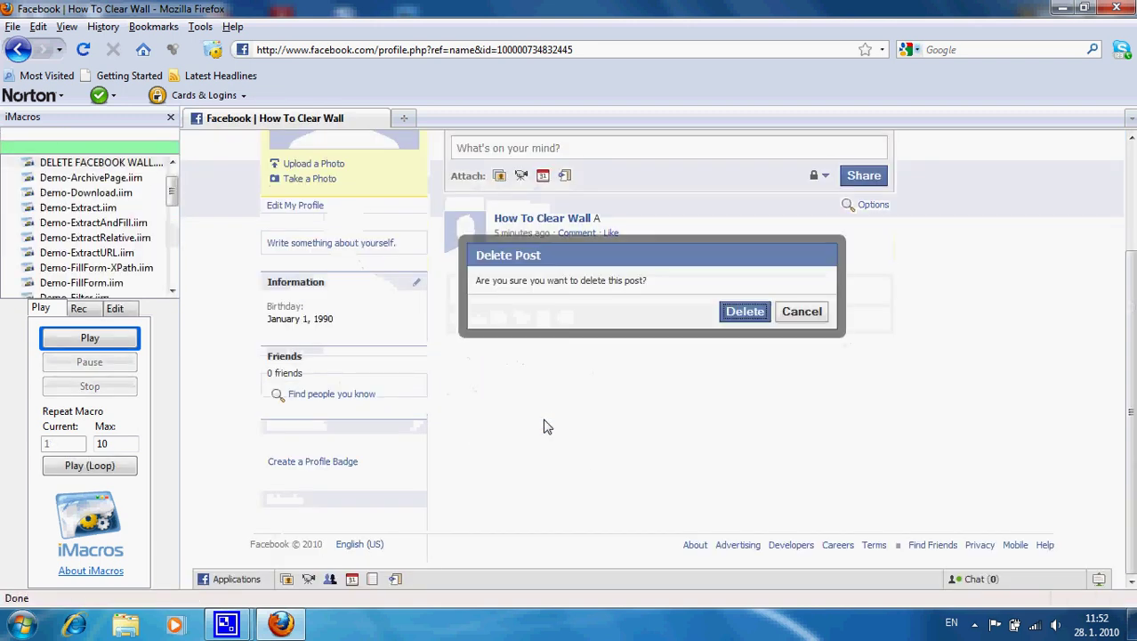
{"action": "left_click", "coordinate": [746, 311]}
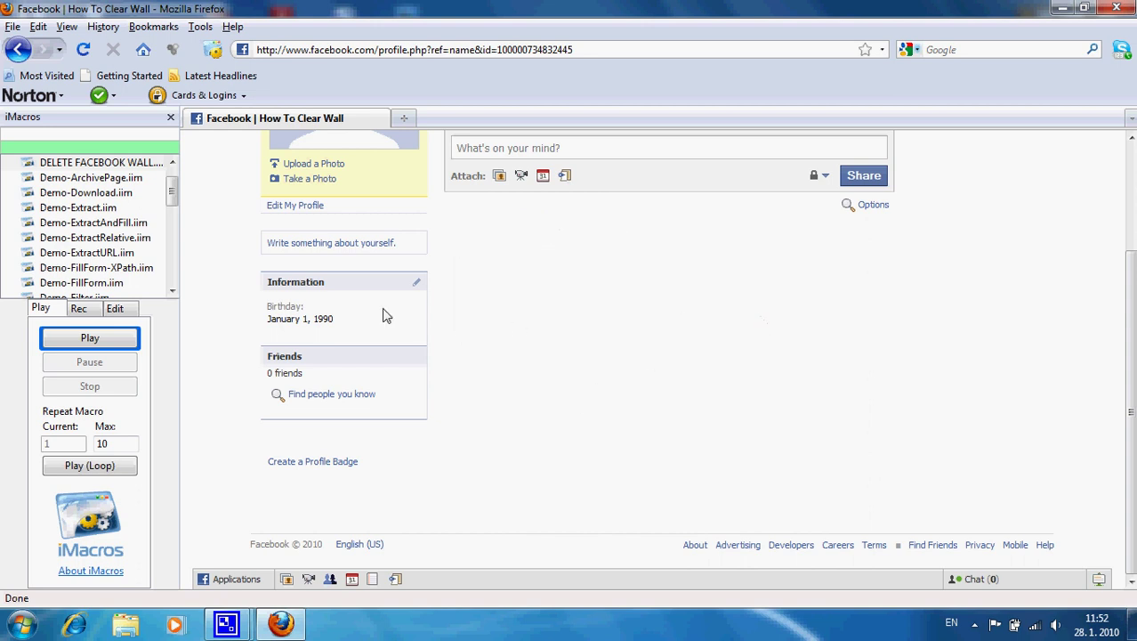
{"action": "scroll", "coordinate": [598, 295], "scroll_direction": "up", "scroll_amount": 3}
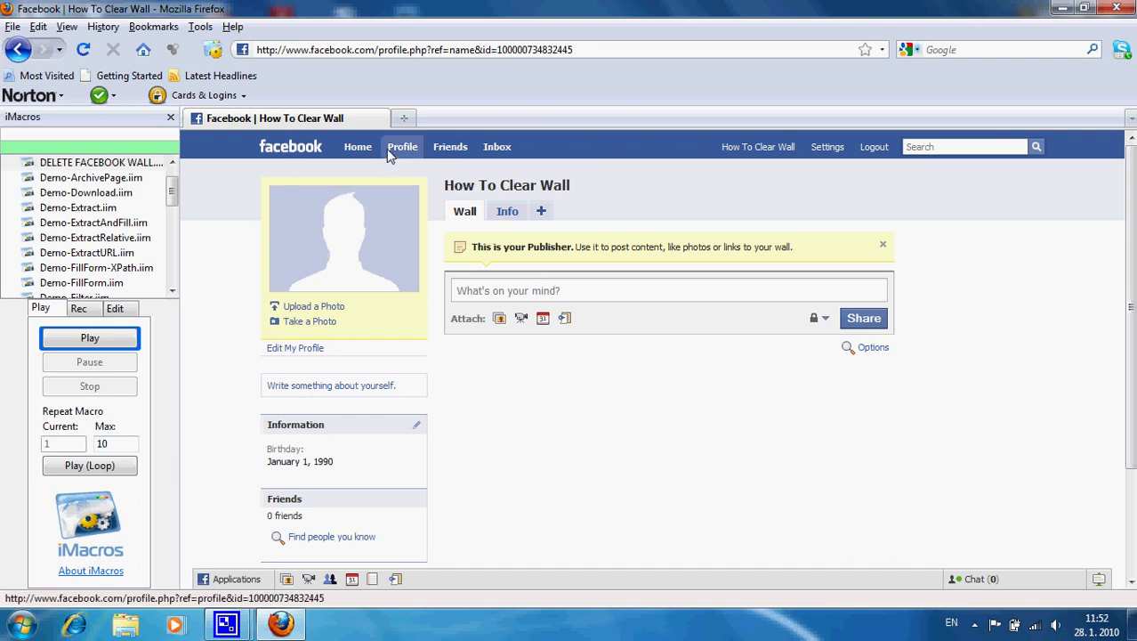
{"action": "left_click_drag", "start_coordinate": [1132, 290], "coordinate": [845, 276]}
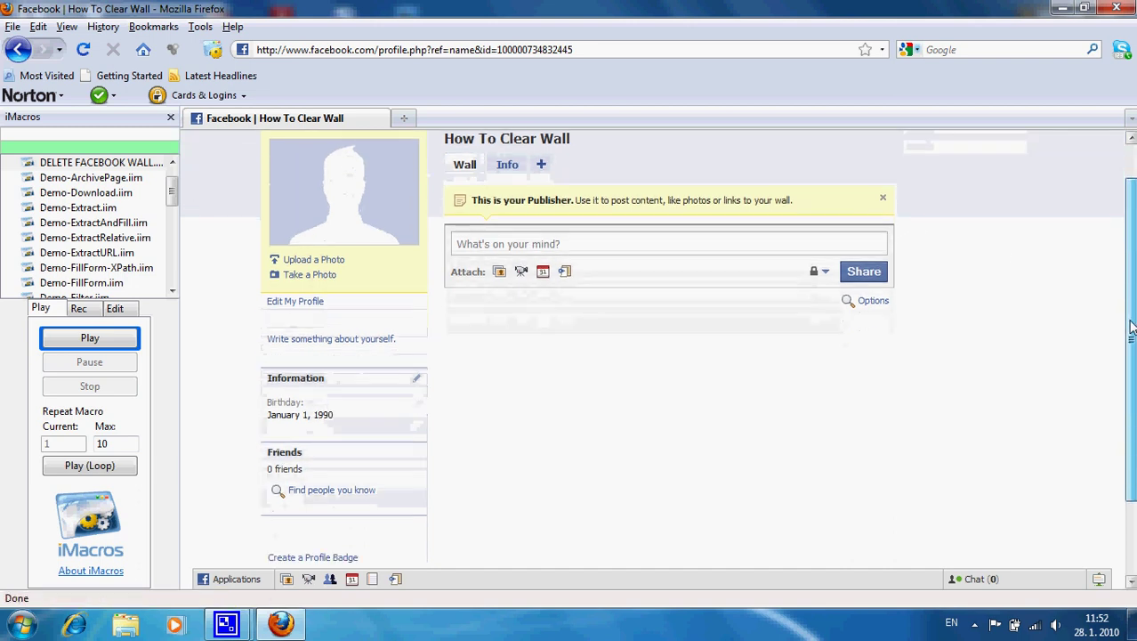